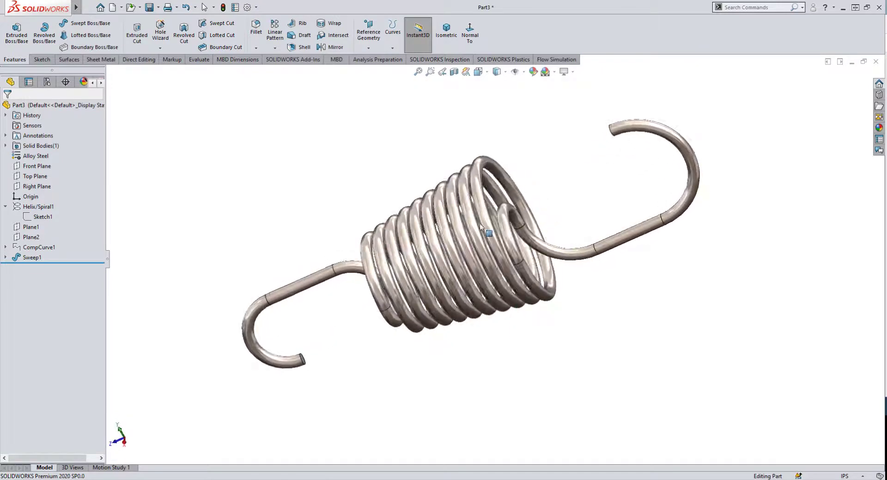
Step: Start a sketch on the Front Plane and draw a circle about 3.24 in in diameter centred on the origin
left_click(446, 35)
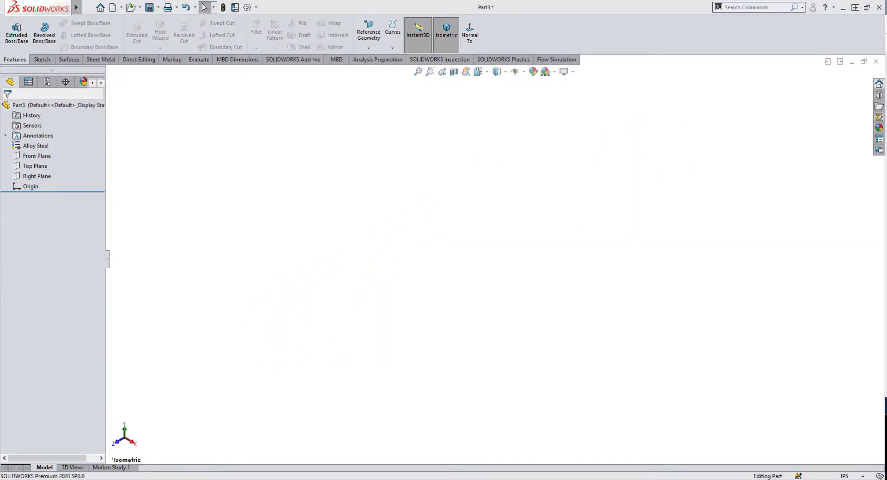
left_click(37, 156)
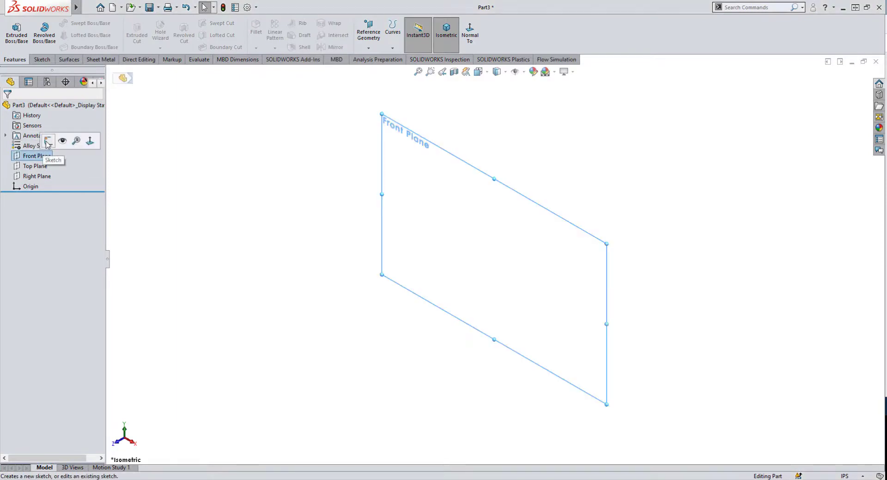
left_click(88, 139)
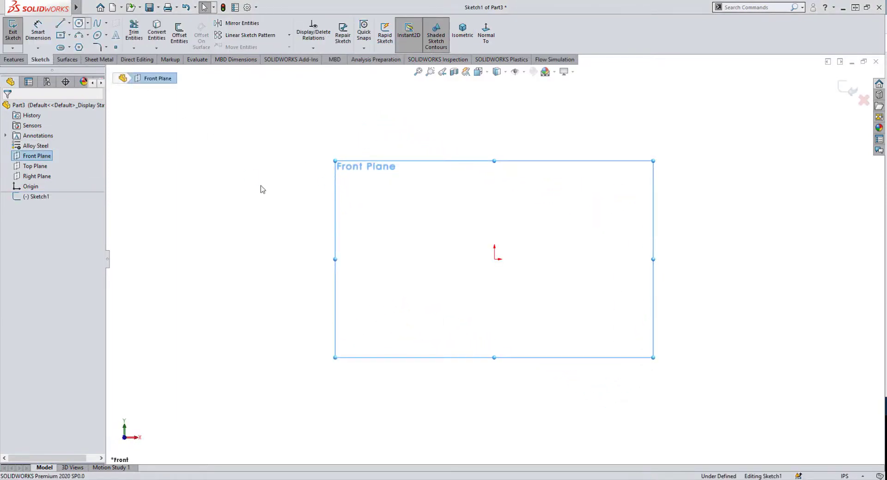
left_click(495, 259)
left_click(456, 323)
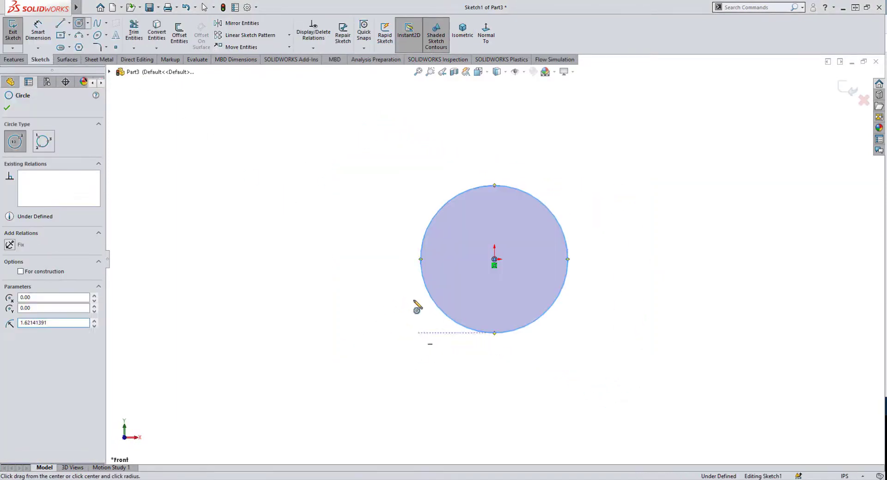
Step: Dimension the circle's diameter and set it to 1 in
key("d")
left_click(451, 319)
left_click(387, 360)
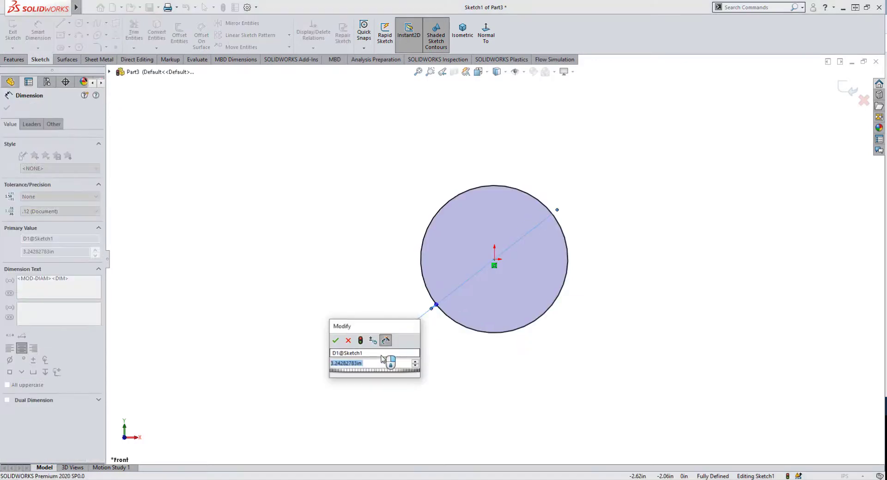
type("1")
key("Return")
Step: Draw a vertical line about 0.86 in long upward from the origin
key("l")
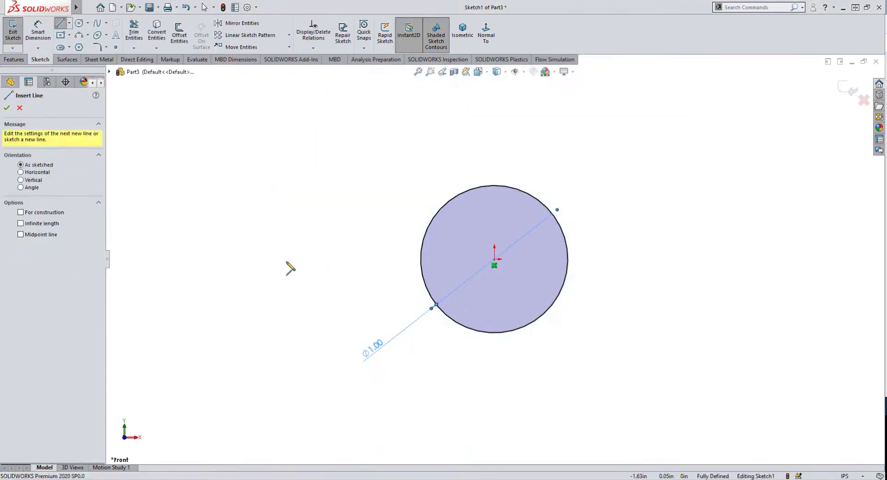
left_click(494, 259)
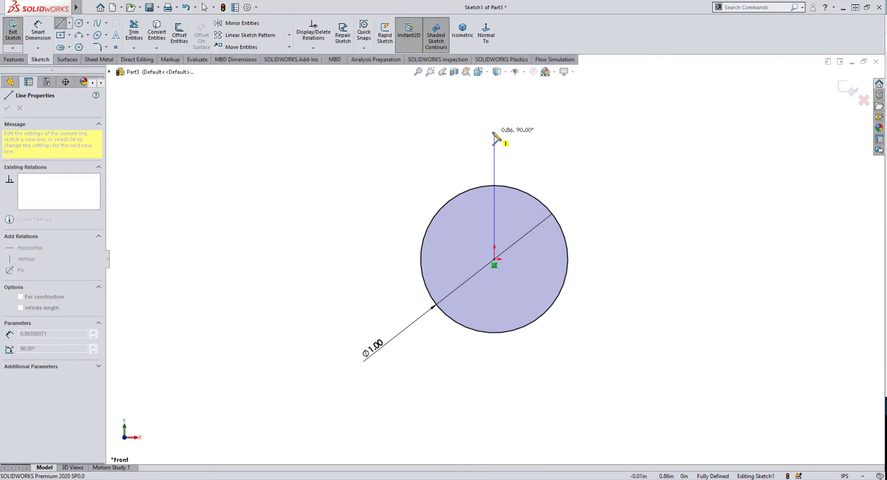
left_click(494, 132)
right_click(536, 128)
left_click(556, 135)
Step: Draw a horizontal line from the origin to beyond the circle's right side and make it construction geometry
key("l")
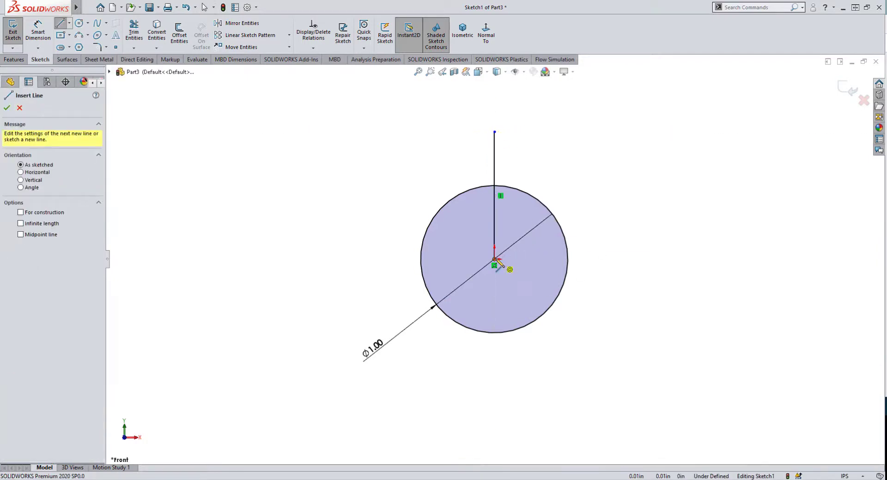
left_click(495, 260)
right_click(652, 192)
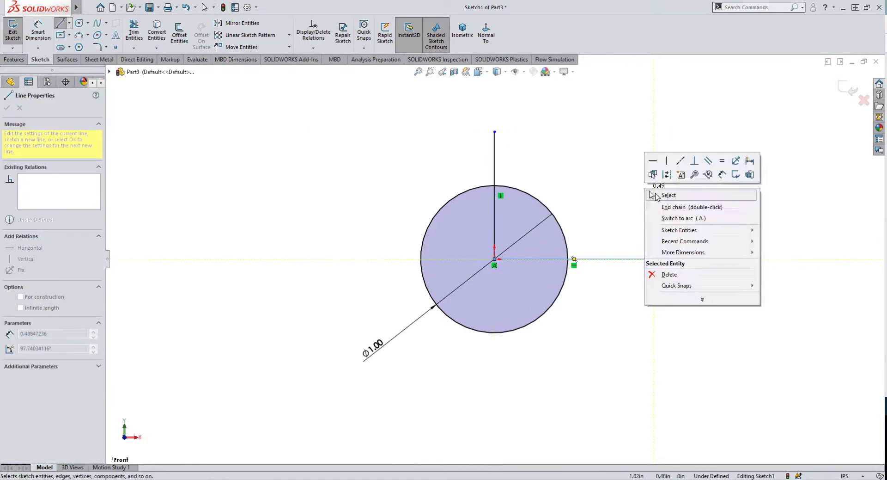
left_click(657, 195)
left_click_drag(740, 188, 631, 316)
left_click(672, 282)
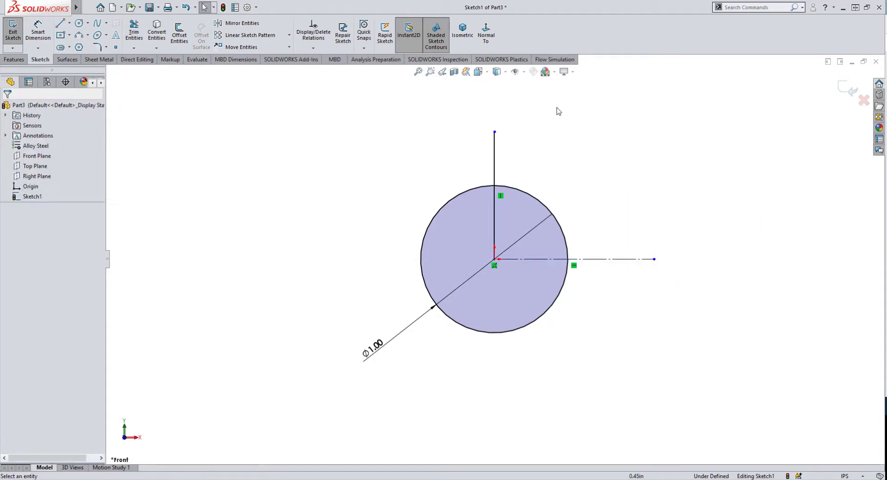
Step: Convert the vertical line to construction geometry and exit the sketch
left_click_drag(558, 111, 465, 161)
left_click(507, 123)
left_click(849, 97)
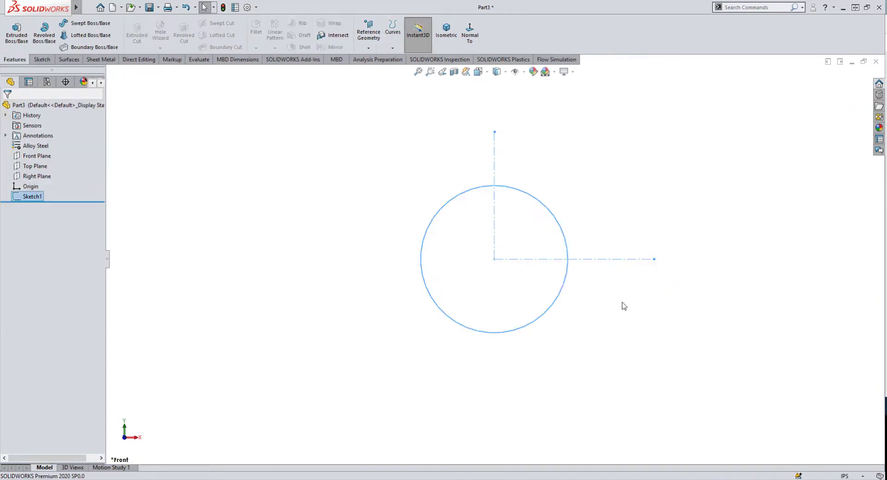
Step: Start a Helix and Spiral curve from the circle sketch, defined by Pitch and Revolution
mouse_move(624, 305)
middle_mouse_down()
mouse_move(595, 311)
mouse_move(586, 355)
middle_mouse_up()
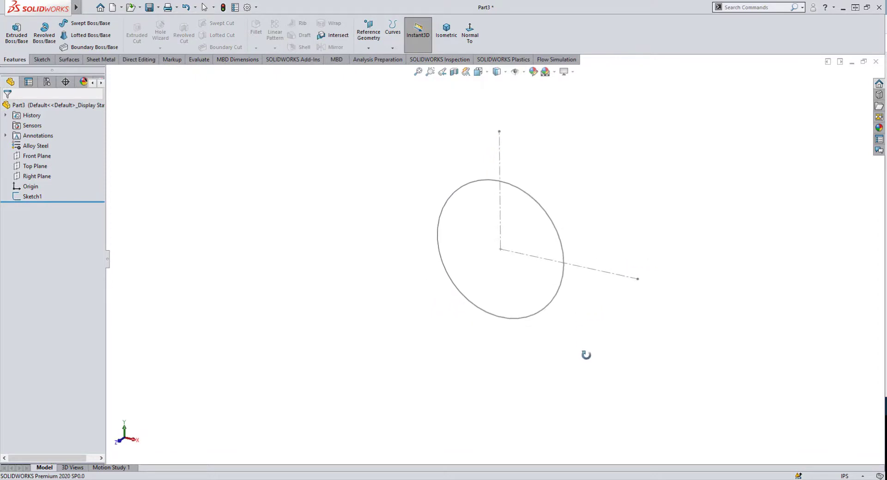
left_click(447, 31)
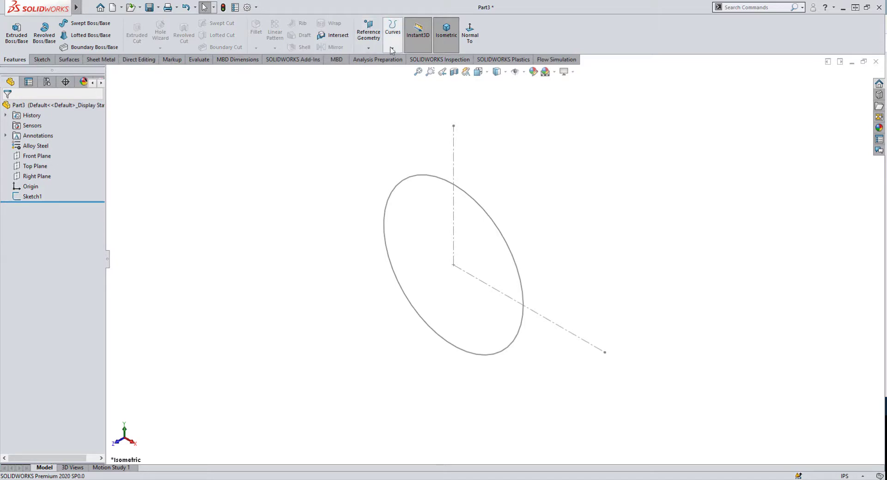
left_click(393, 30)
left_click(407, 104)
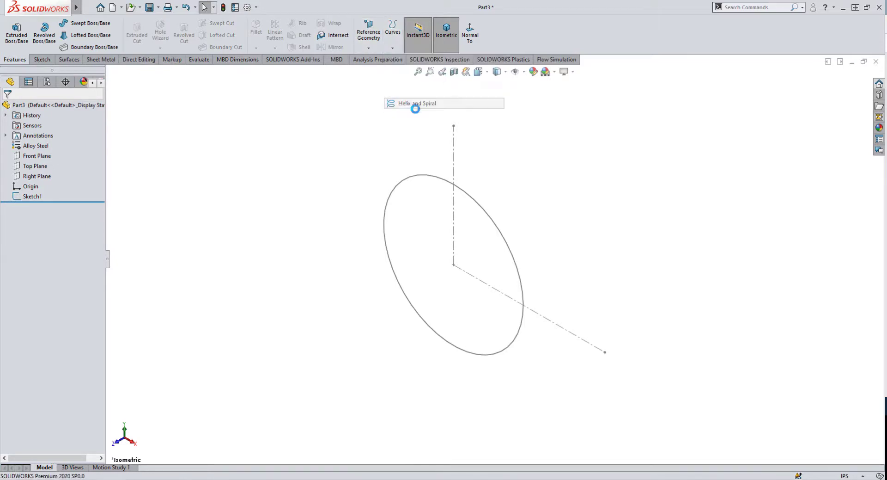
left_click(444, 183)
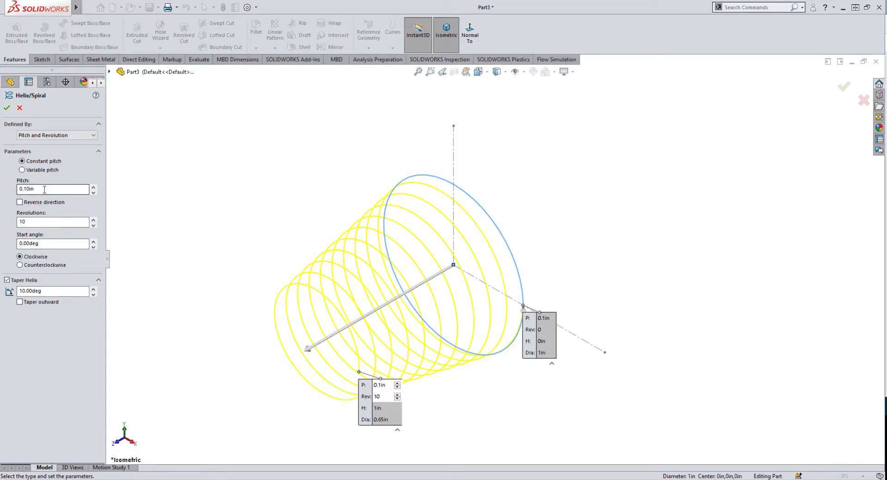
left_click(56, 139)
left_click(56, 138)
left_click(56, 139)
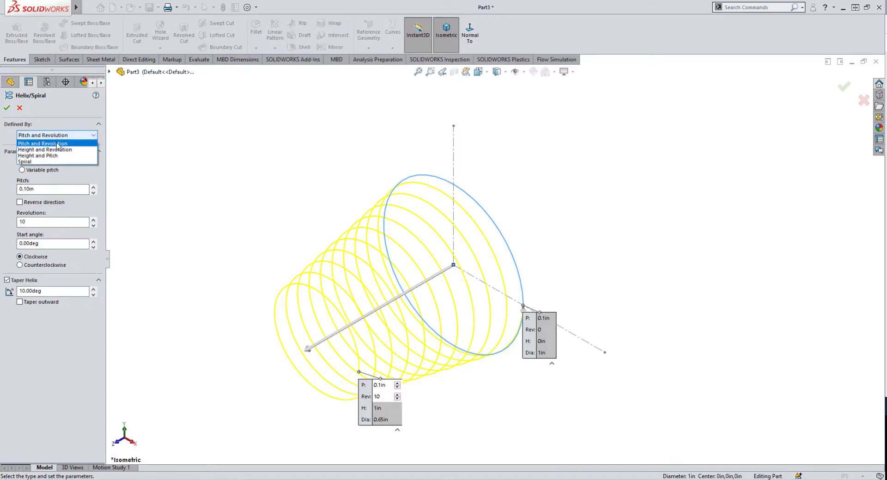
left_click(59, 144)
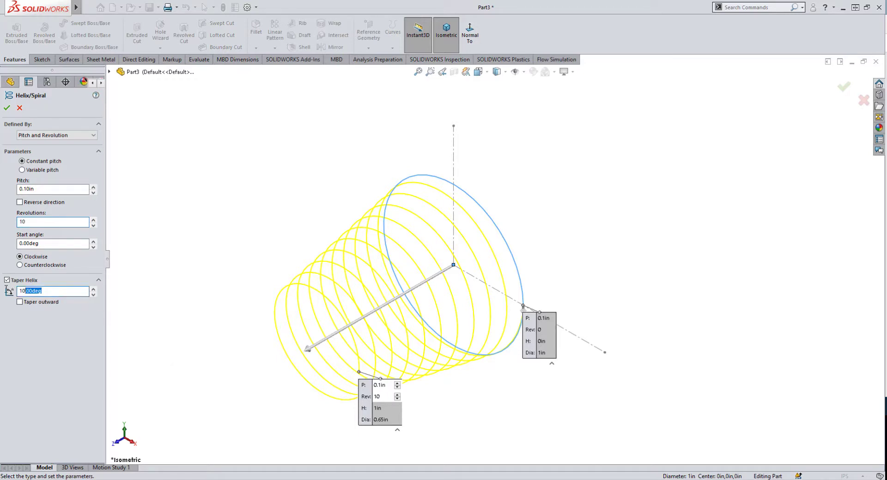
Step: Create the helix with a constant 0.10 in pitch, 10 revolutions, a 0-degree start angle and a 0-degree taper
left_click(7, 280)
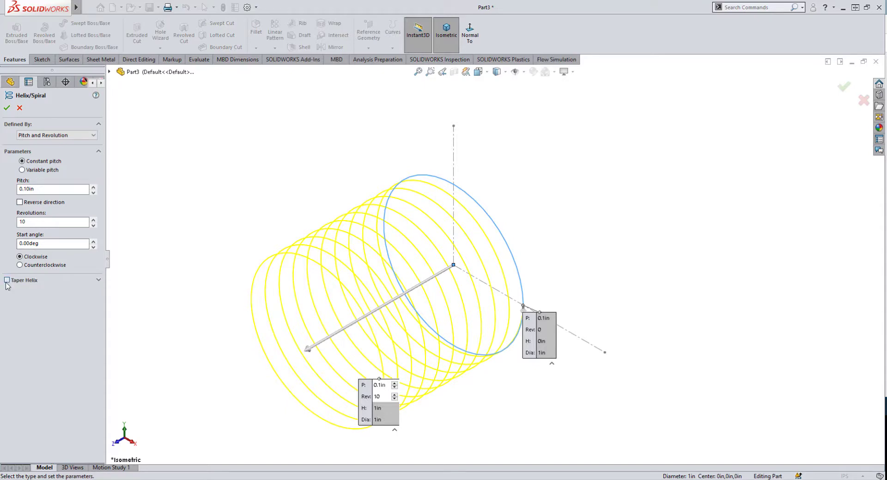
left_click(7, 280)
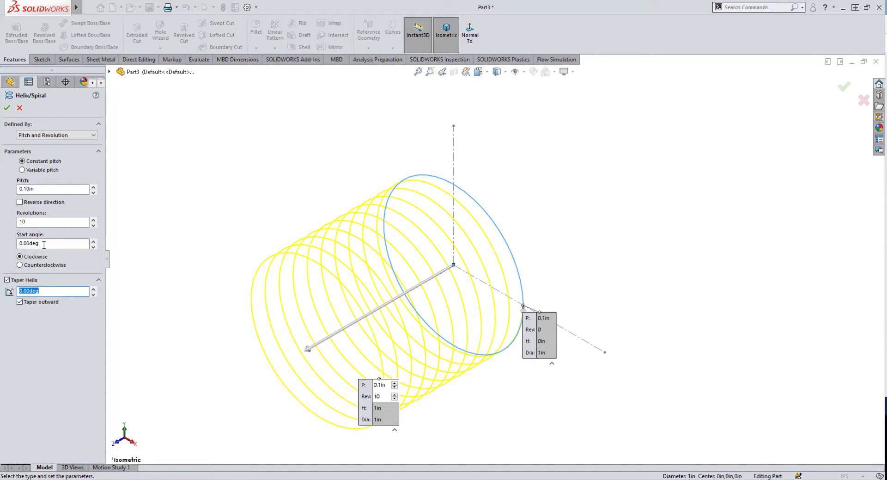
left_click(7, 108)
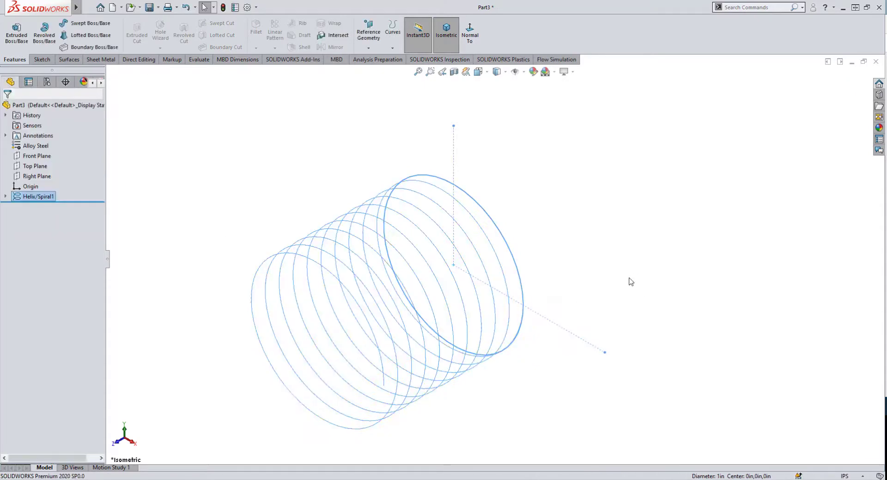
Step: Edit the helix to enable an inward taper with an angle of 10 degrees
scroll(541, 301, "up", 3)
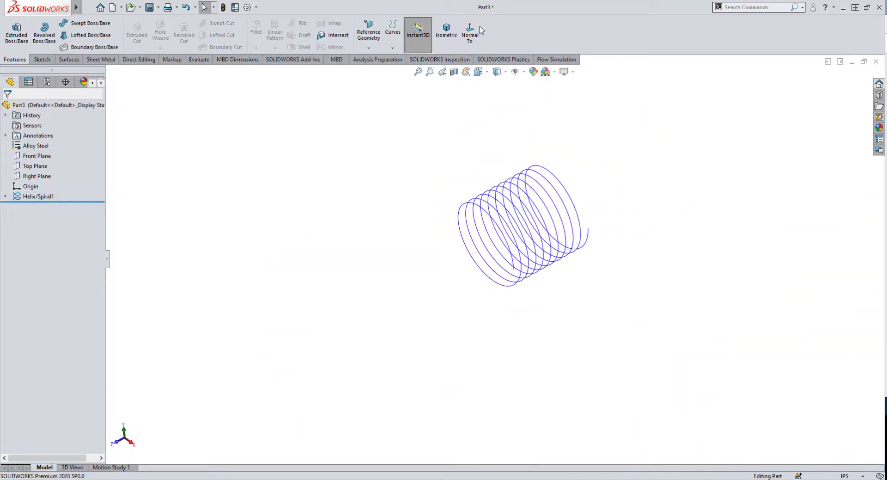
left_click(447, 32)
left_click(43, 198)
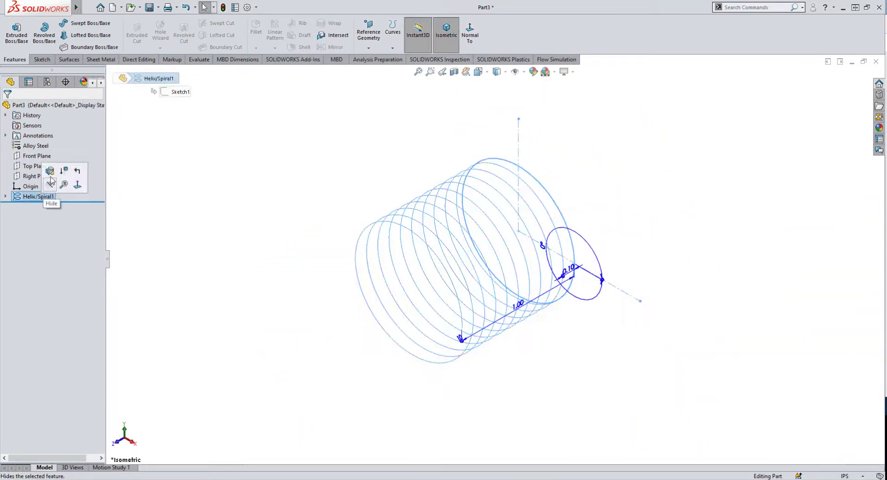
left_click(49, 189)
left_click(7, 280)
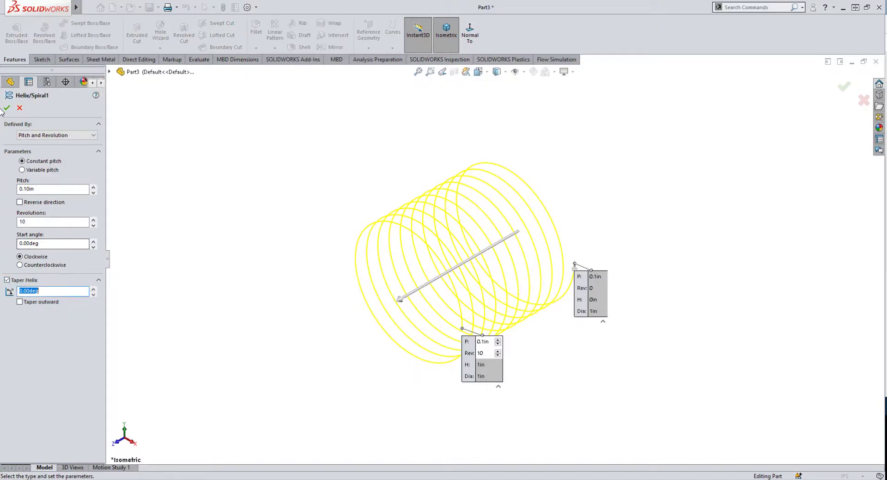
left_click(7, 108)
left_click(25, 197)
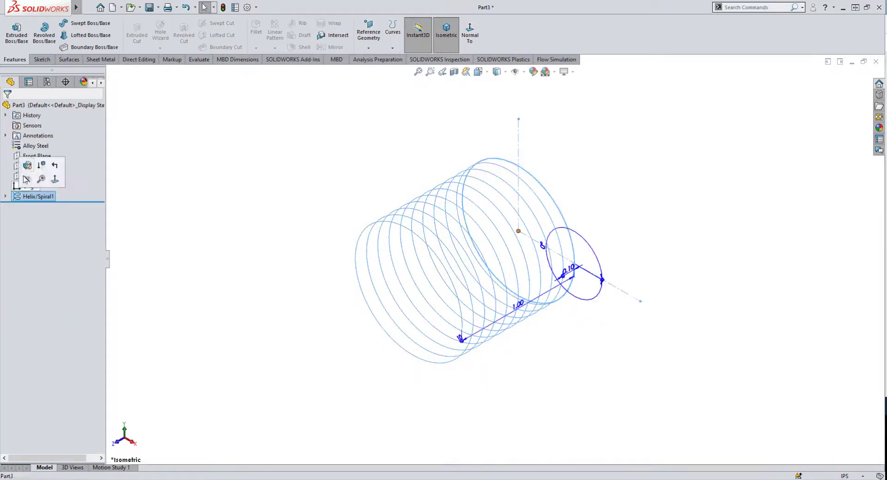
left_click(27, 165)
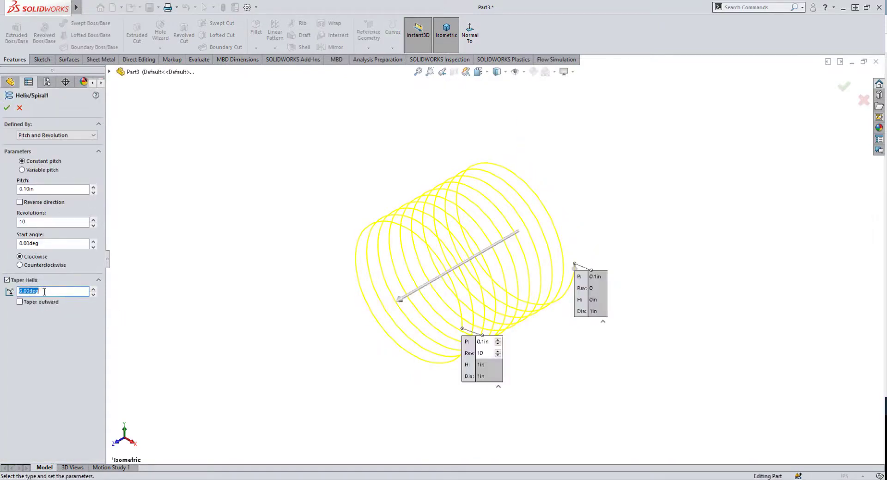
key("Return")
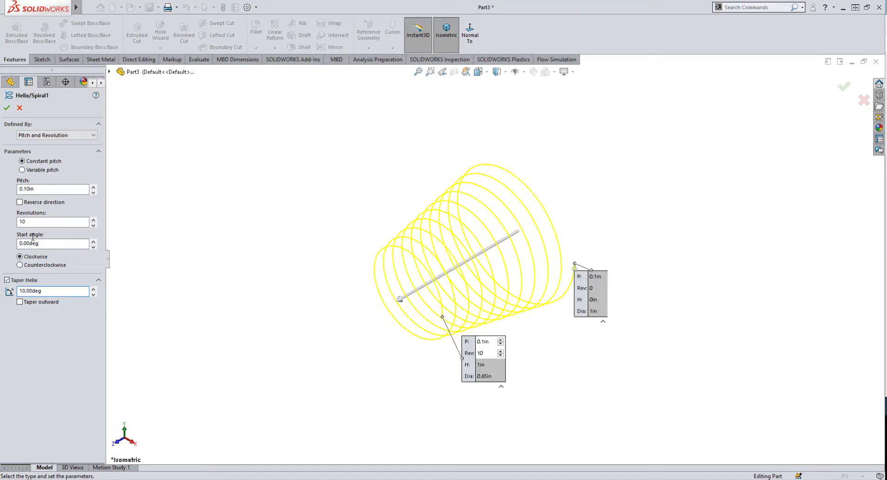
key("Return")
left_click(301, 209)
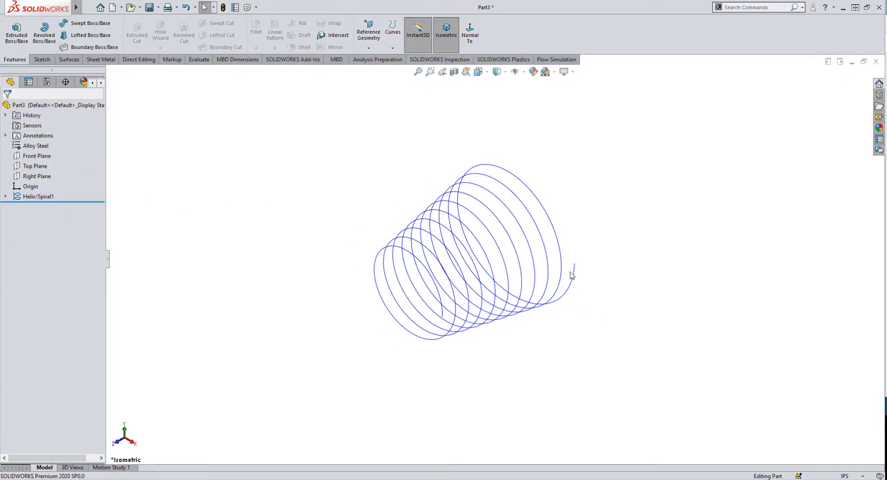
Step: Show the circle sketch contained in the helix feature
middle_click_drag(573, 274, 548, 278)
left_click(5, 197)
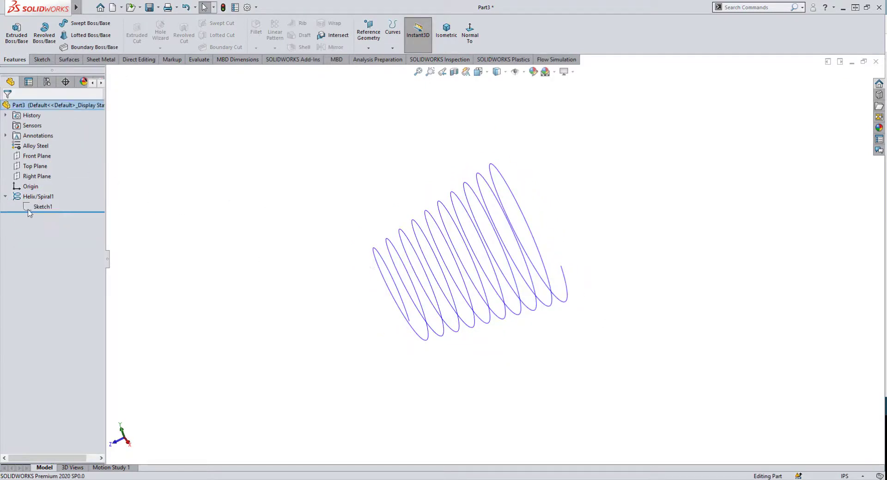
left_click(42, 206)
left_click(38, 196)
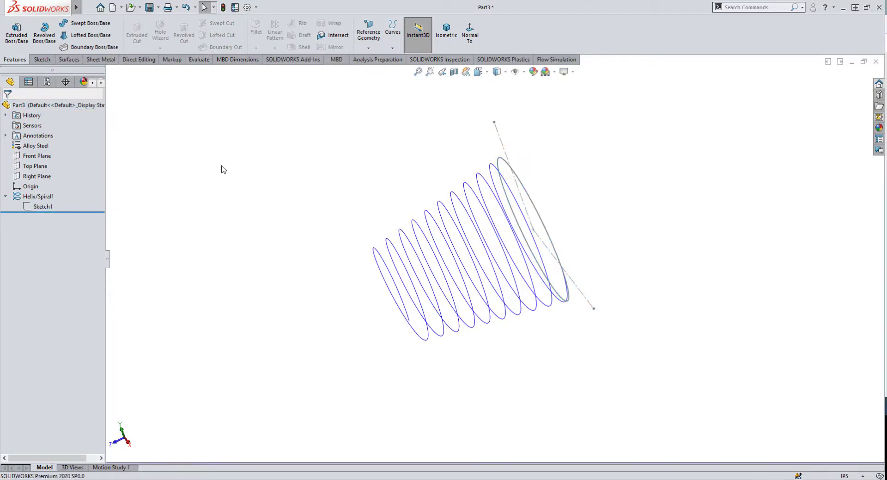
Step: Define a reference plane at an angle to the Front Plane, passing through the sketch's horizontal construction line
left_click(447, 30)
mouse_move(558, 234)
middle_mouse_down()
mouse_move(622, 254)
mouse_move(555, 245)
middle_mouse_up()
left_click(21, 156)
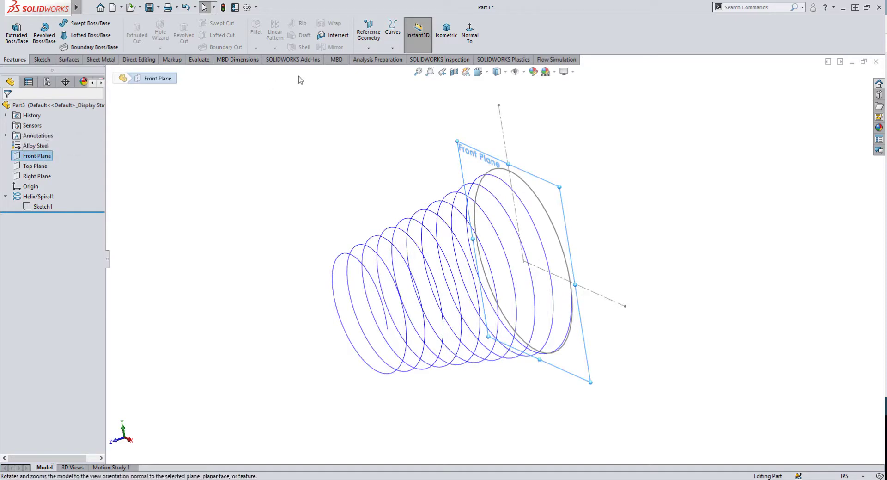
left_click(368, 46)
left_click(374, 59)
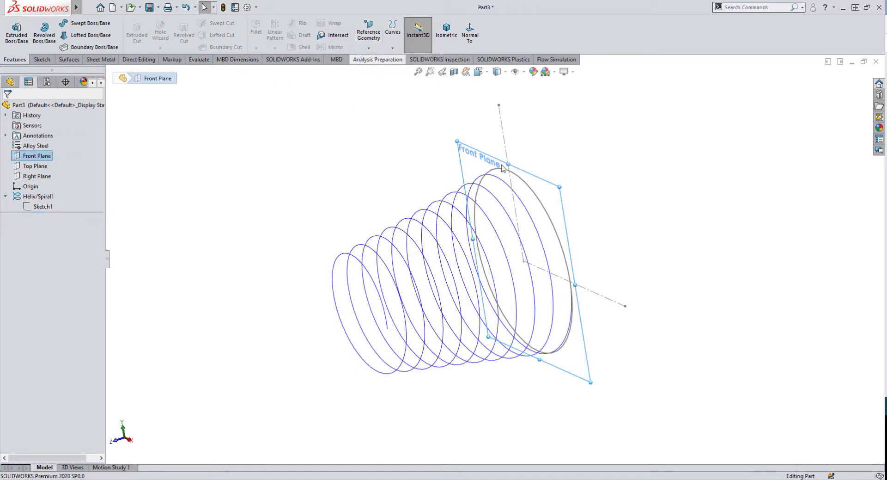
left_click(595, 295)
left_click(11, 210)
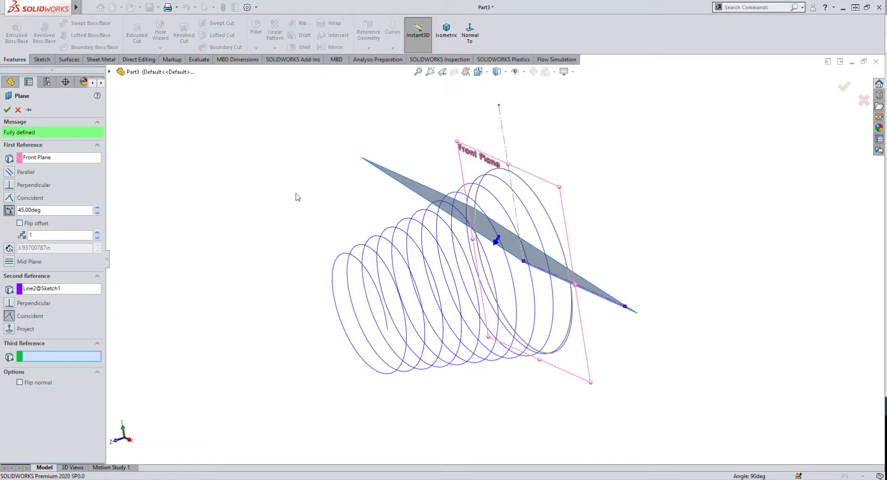
Step: Set the reference plane's angle to 2 degrees, flip its offset direction and create the plane
key("ctrl+4")
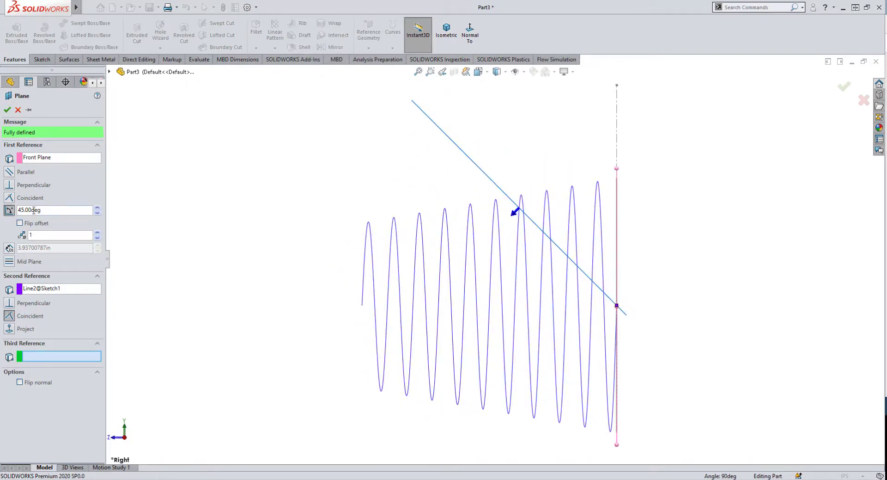
double_click(33, 210)
type("2")
key("Return")
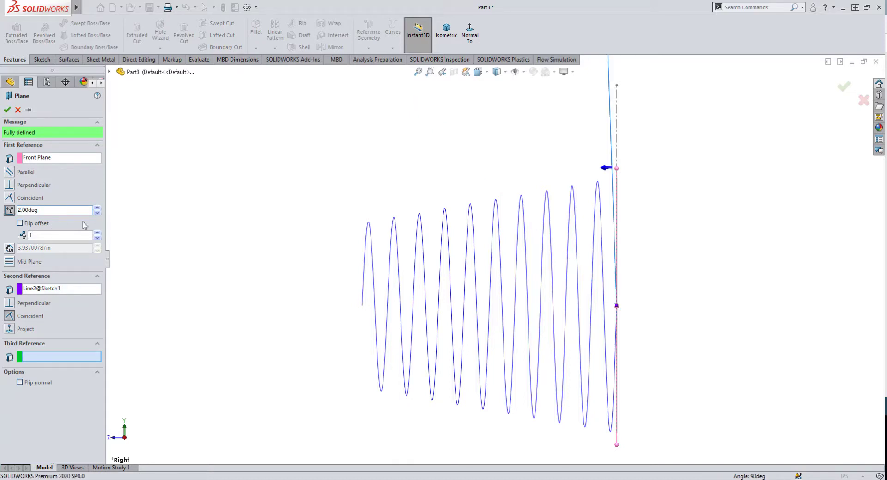
left_click(20, 223)
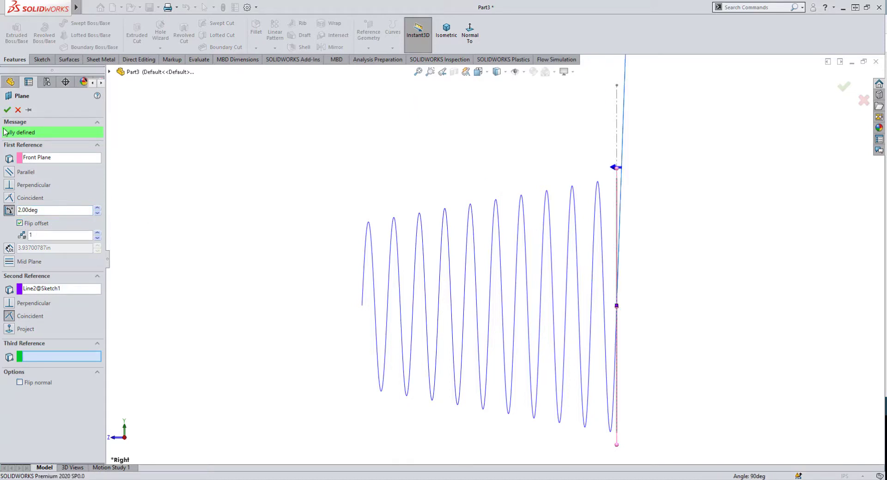
key("Return")
Step: Hide the circle sketch contained in the helix feature
middle_click_drag(684, 249, 632, 334)
left_click(40, 210)
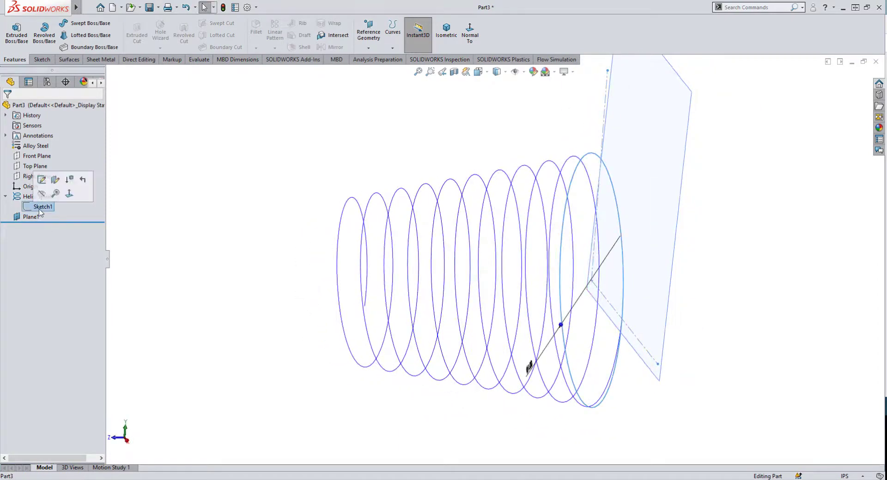
left_click(41, 193)
mouse_move(560, 194)
middle_mouse_down()
mouse_move(536, 198)
mouse_move(554, 213)
middle_mouse_up()
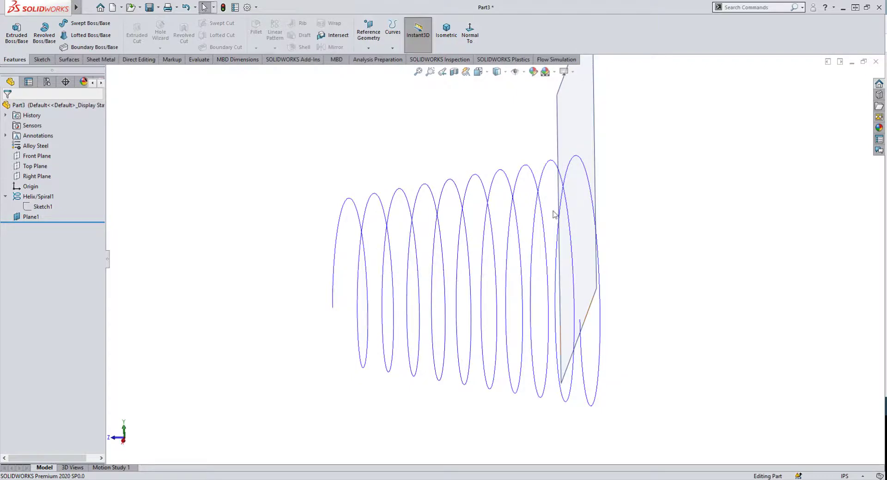
Step: Start a sketch on the new angled plane and view it face-on
left_click(558, 136)
left_click(601, 111)
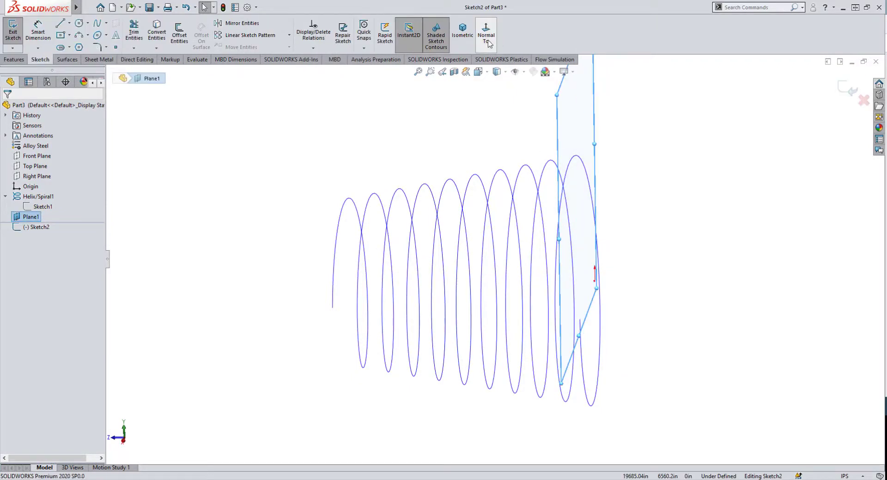
left_click(489, 42)
left_click(489, 42)
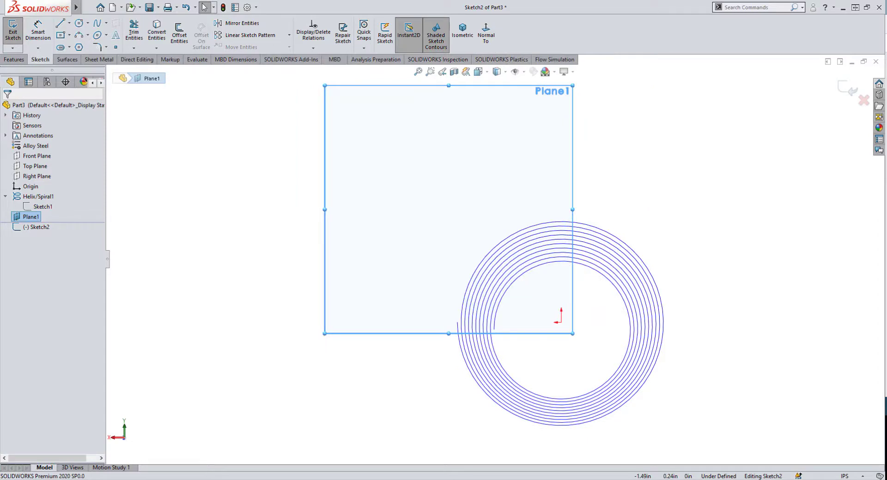
Step: Sketch a semicircular three-point arc of about 0.16 in radius with one end at the origin, bulging upward inside the coils
scroll(512, 237, "down", 1)
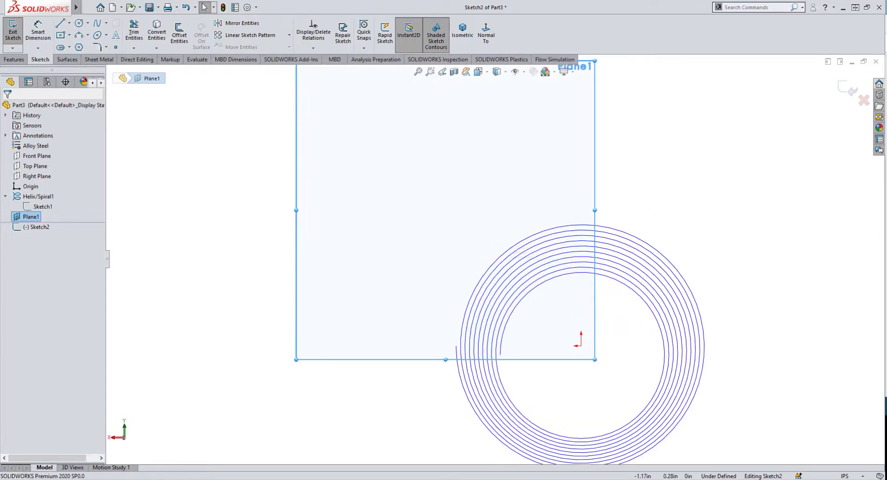
left_click(77, 36)
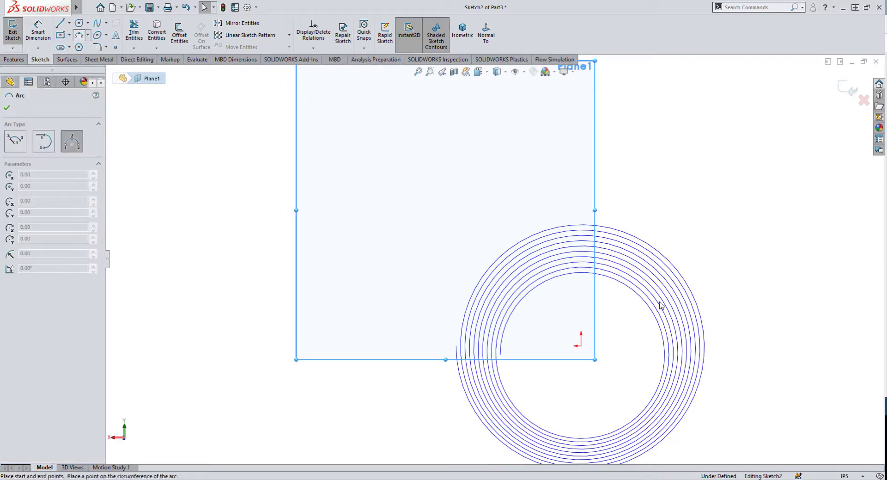
left_click(580, 345)
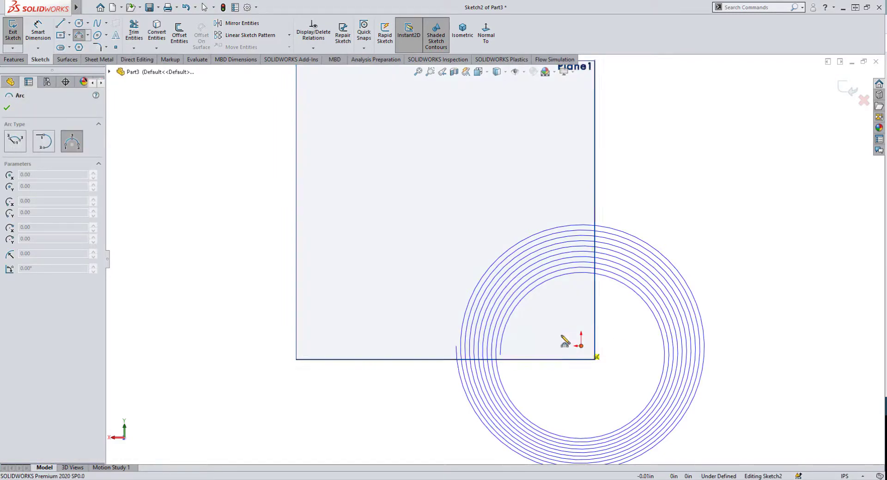
left_click(529, 307)
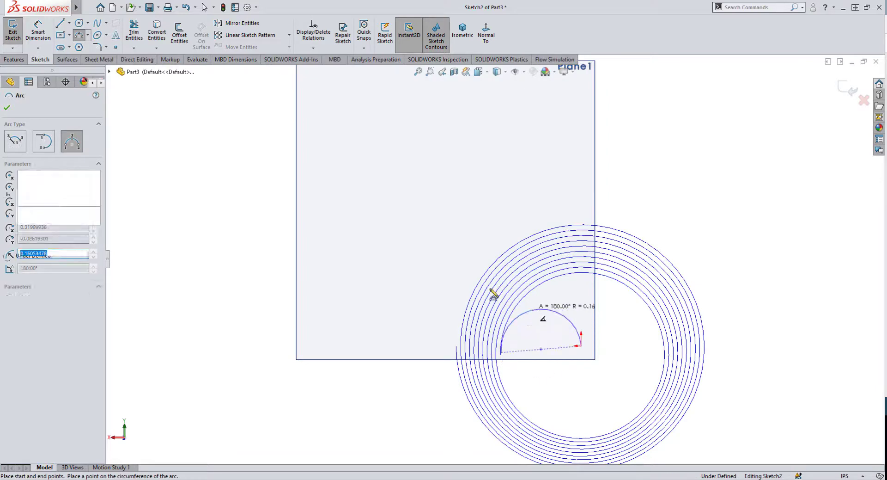
right_click(325, 245)
left_click(335, 253)
Step: Add a Pierce relation between the arc's free endpoint and the helix, at the helix's large end
middle_click_drag(530, 335, 628, 377)
left_click(617, 370)
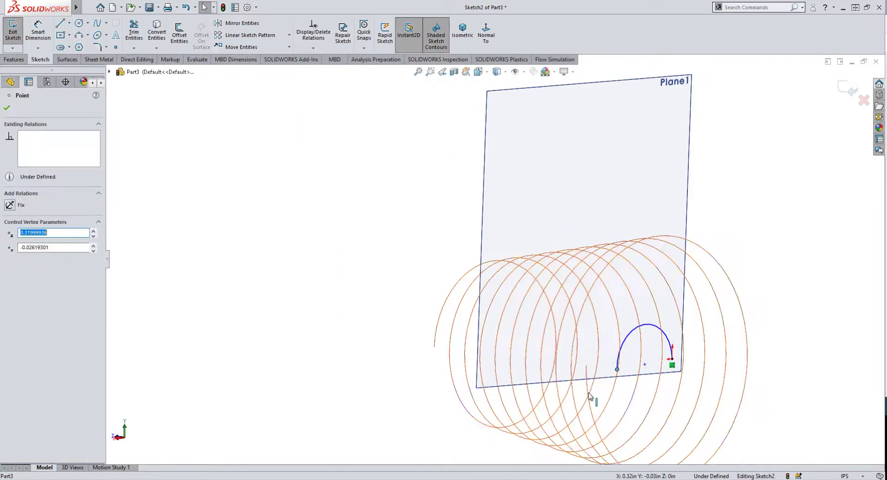
left_click(607, 384, "ctrl")
left_click(422, 370)
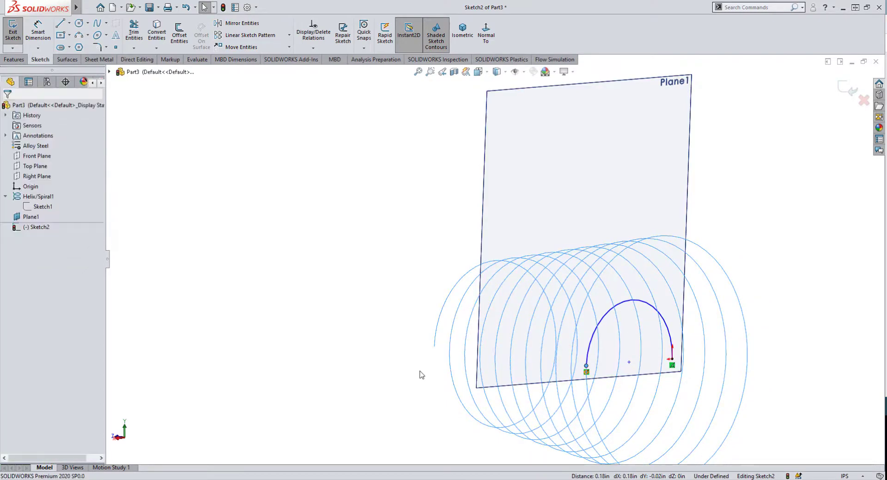
Step: Add a radius dimension to the semicircular arc, accepting its existing value
right_click_drag(394, 279, 394, 254)
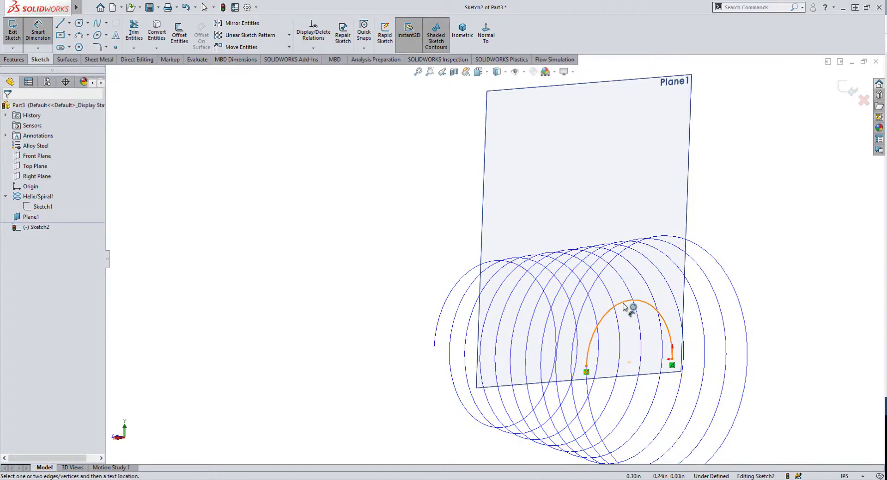
left_click(623, 306)
left_click(587, 194)
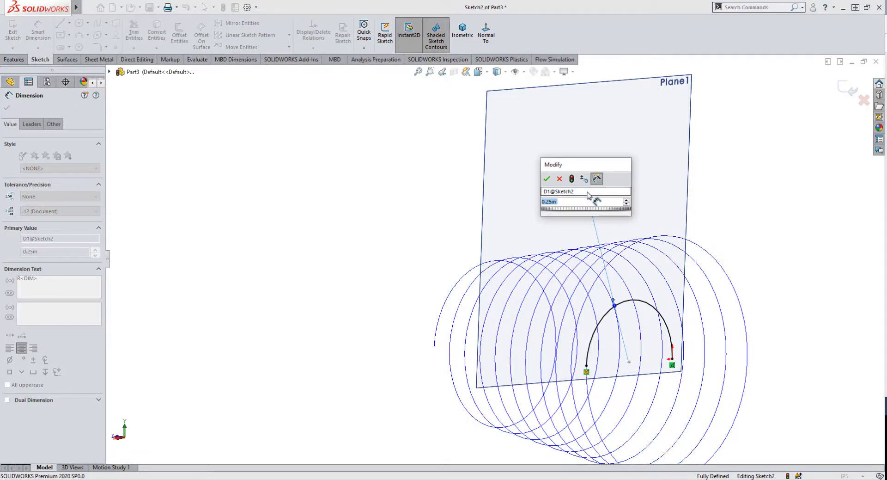
key("Return")
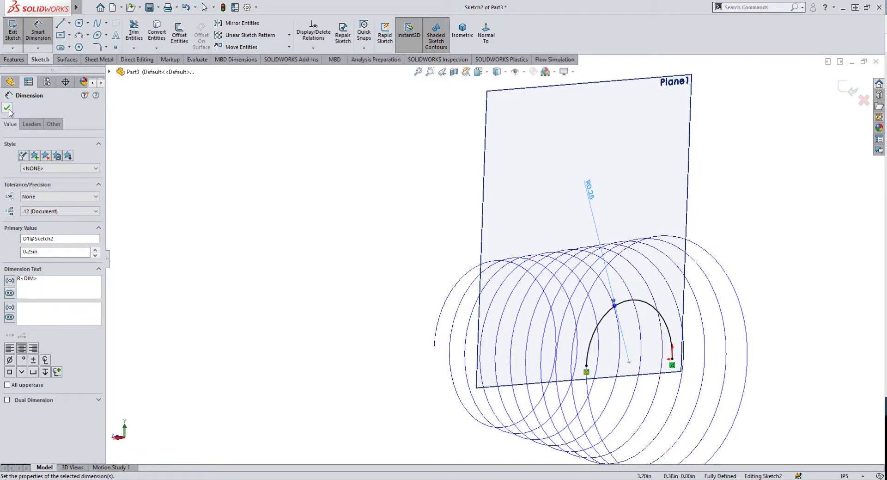
left_click(7, 108)
Step: Exit the arc sketch and hide the angled reference plane
middle_click_drag(545, 324, 548, 345)
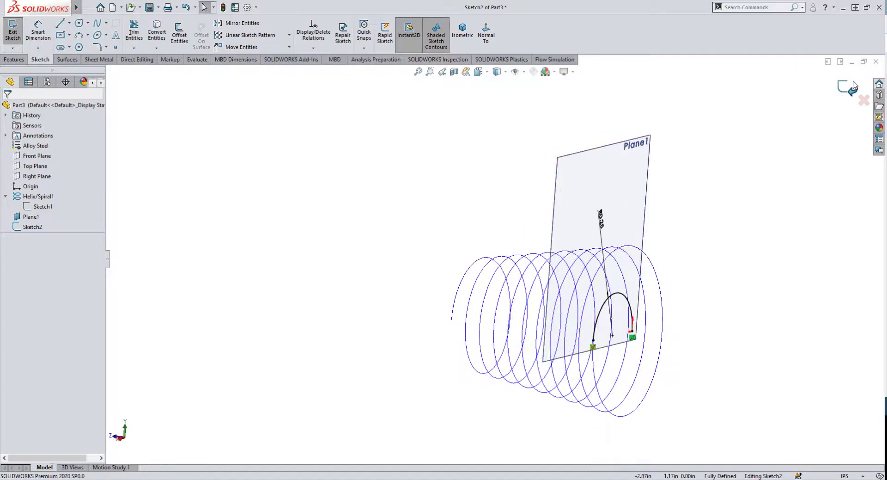
left_click(646, 189)
left_click(701, 163)
middle_click_drag(574, 337, 619, 351)
Step: Start a sketch on the Right Plane and view it face-on
left_click(36, 176)
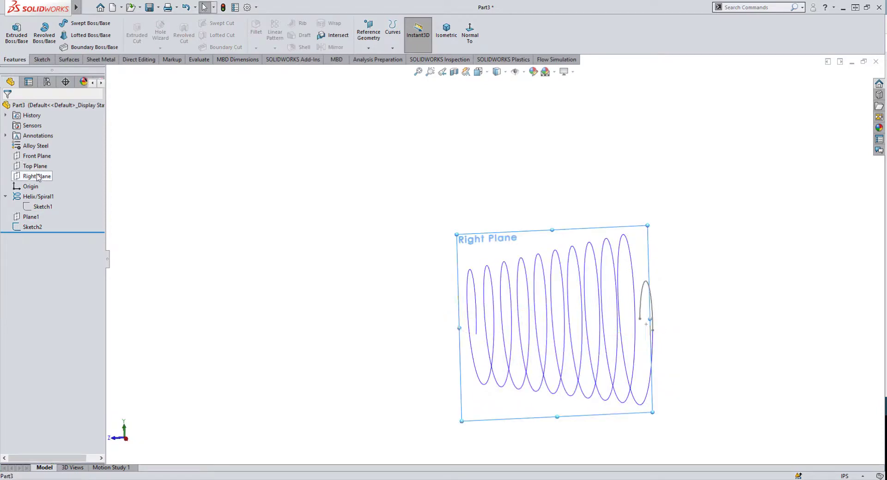
left_click(45, 160)
left_click(485, 42)
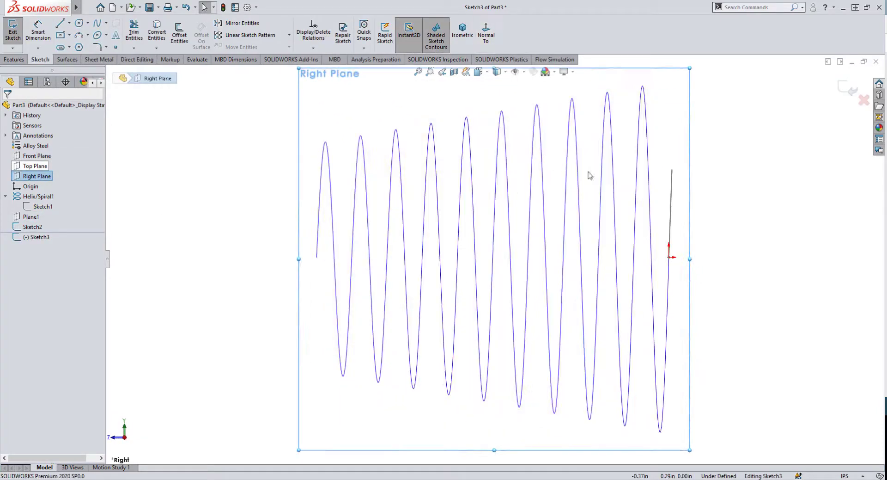
scroll(739, 222, "up", 5)
scroll(736, 237, "down", 3)
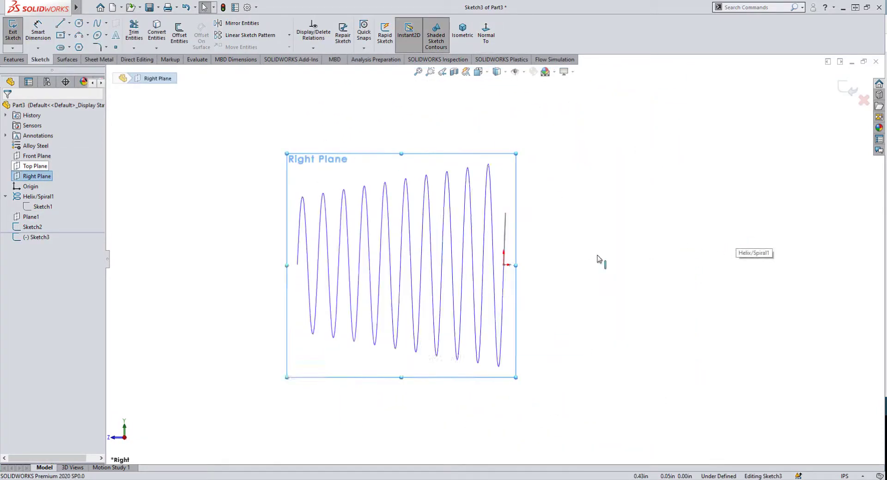
Step: Sketch a three-point arc of about 0.50 in radius from the origin, extending away from the coils and bulging downward
left_click(189, 124)
left_click(79, 36)
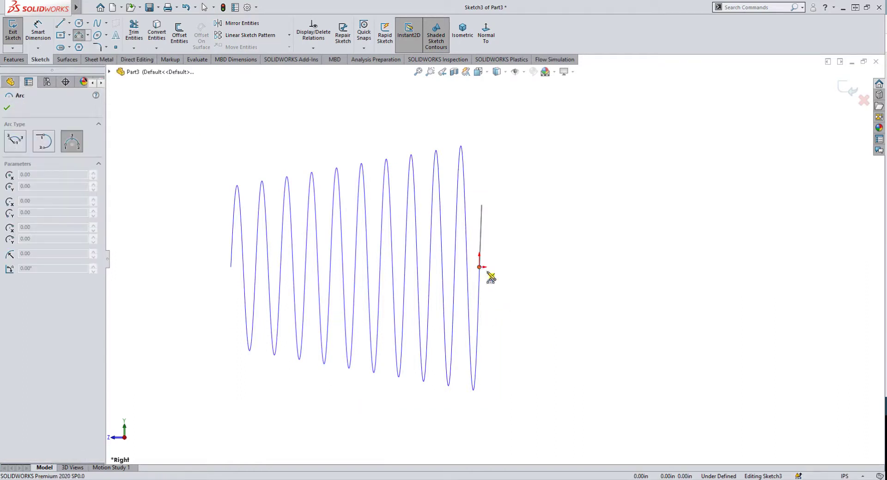
left_click_drag(480, 268, 710, 295)
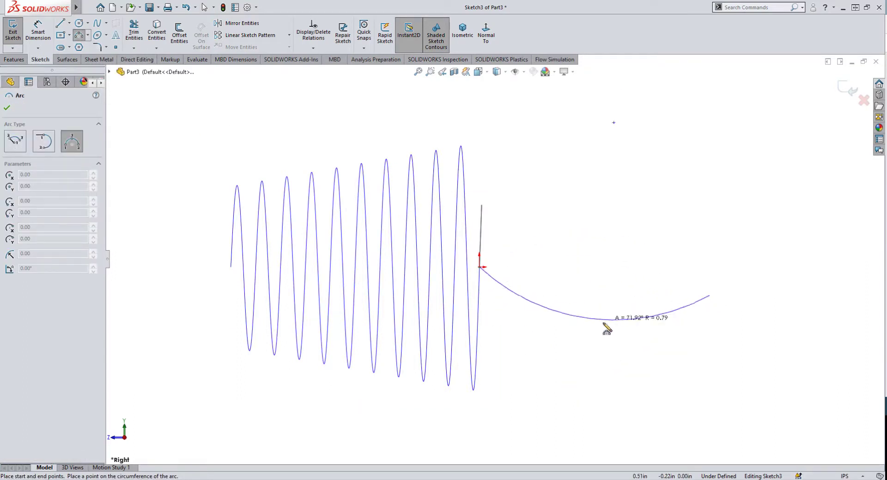
left_click(563, 362)
right_click(659, 213)
left_click(670, 268)
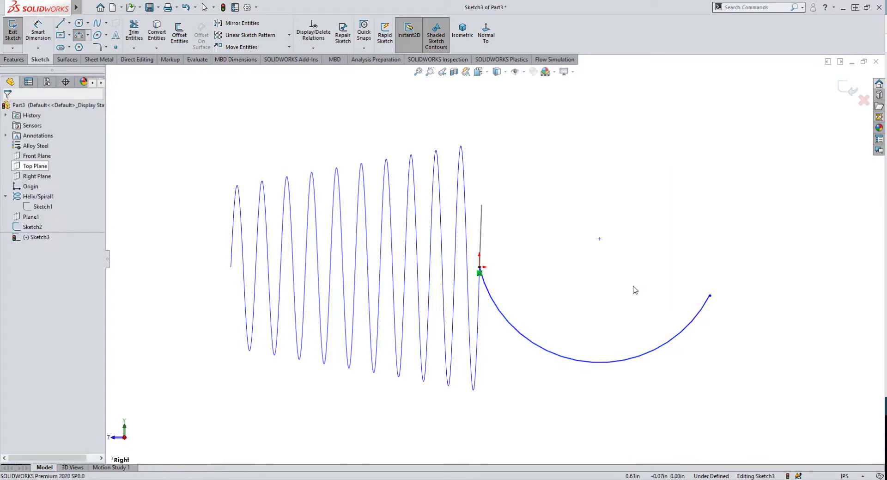
Step: Make the new arc tangent to the semicircular arc of the previous sketch
mouse_move(635, 290)
middle_mouse_down()
mouse_move(614, 307)
mouse_move(490, 308)
middle_mouse_up()
left_click(479, 294)
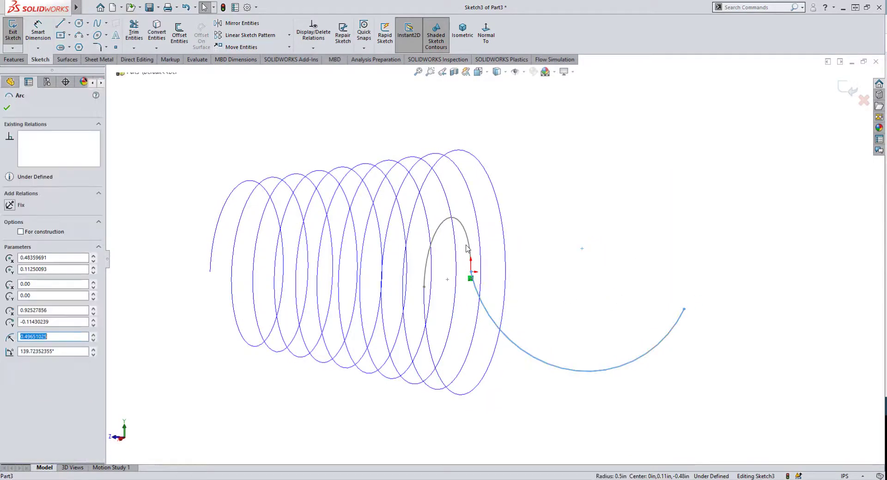
left_click(471, 245, "ctrl")
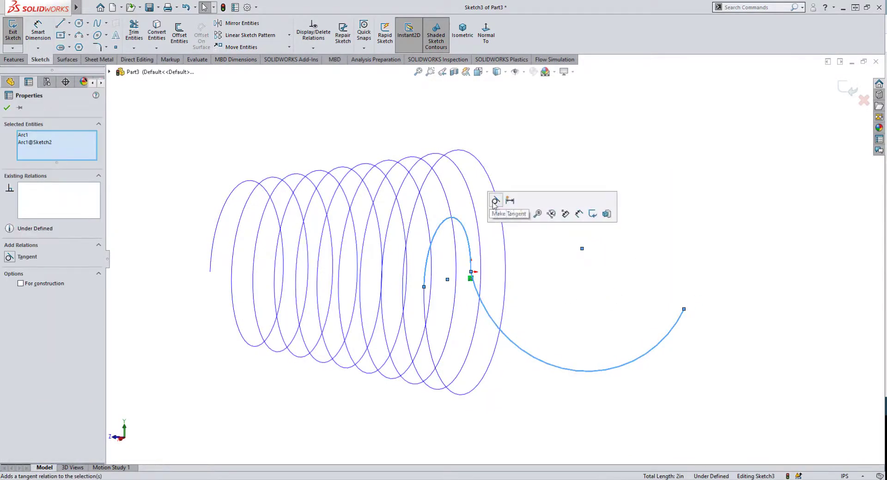
left_click(496, 201)
Step: Draw a horizontal line about 0.40 in long from the arc's free end, pointing away from the coils
key("ctrl+8")
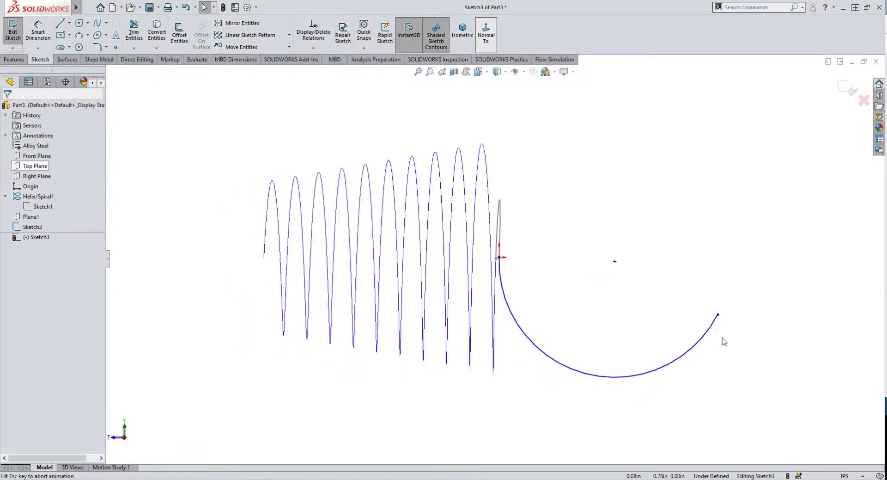
right_click_drag(723, 276, 723, 318)
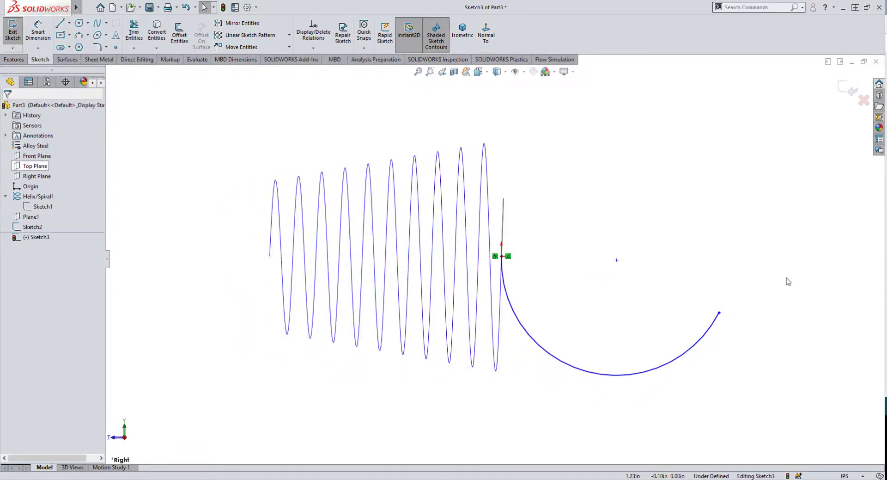
right_click_drag(787, 278, 695, 303)
left_click_drag(719, 313, 811, 312)
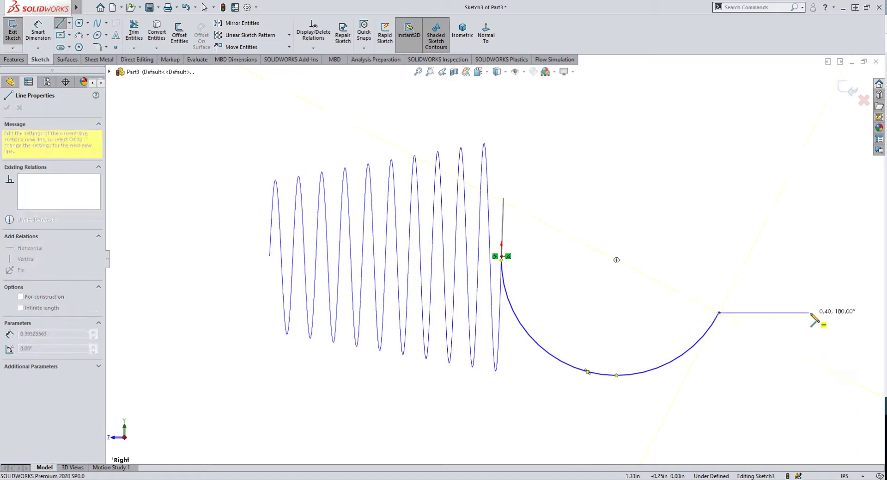
key("Escape")
Step: Make the arc and the horizontal line tangent at their shared point
left_click(720, 313)
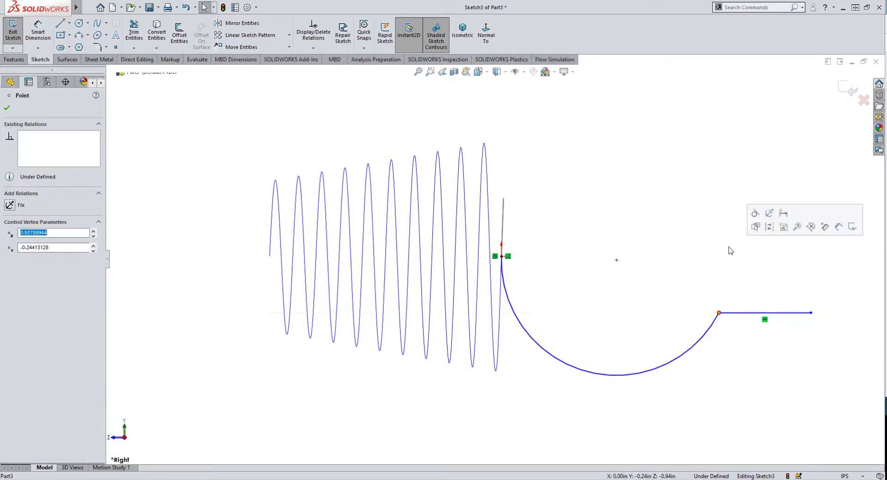
left_click(760, 223)
left_click(627, 221)
scroll(663, 247, "up", 2)
scroll(665, 245, "down", 2)
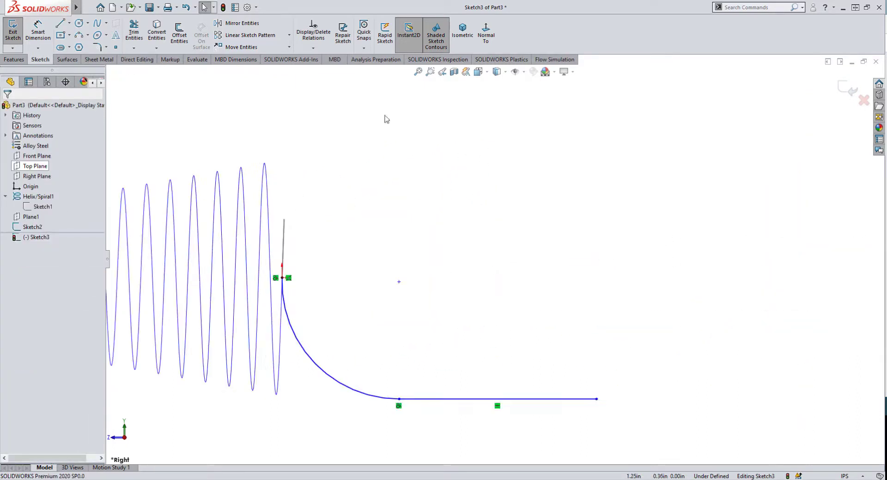
Step: Sketch a three-point arc of about 0.41 in radius from the horizontal line's end, curving outward and back above the line
left_click(79, 34)
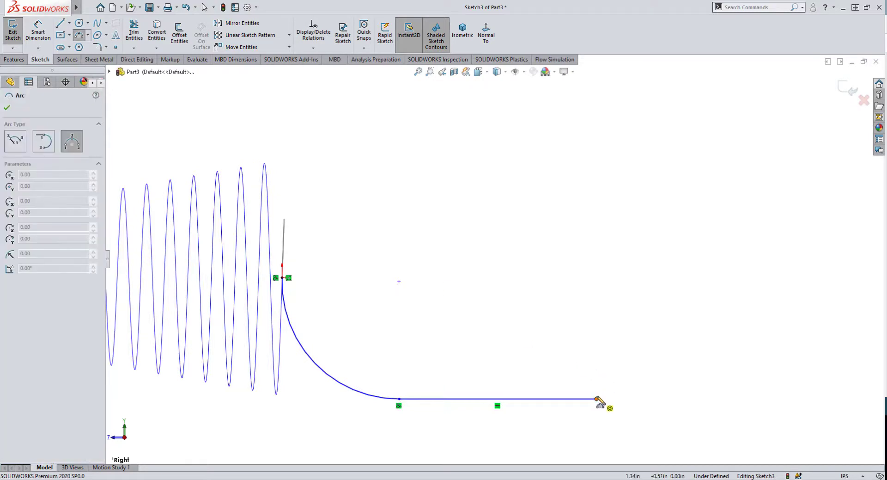
left_click(598, 398)
left_click(593, 204)
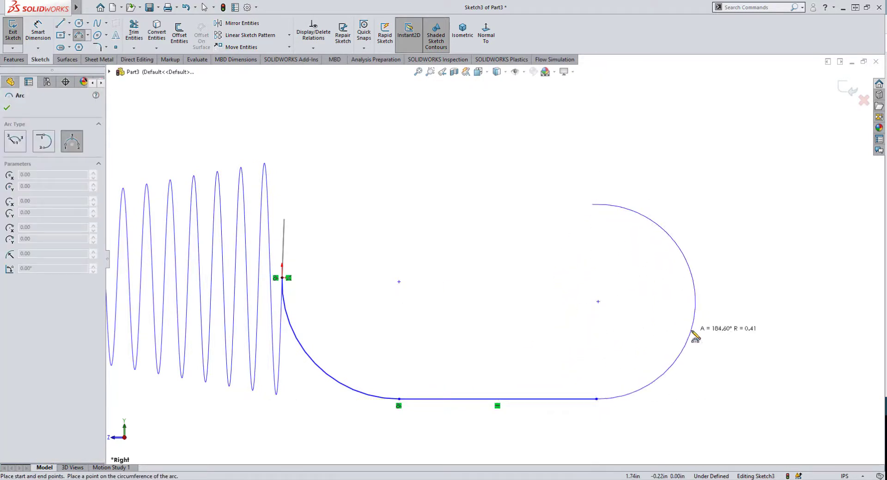
left_click(693, 336)
right_click(509, 230)
left_click(531, 277)
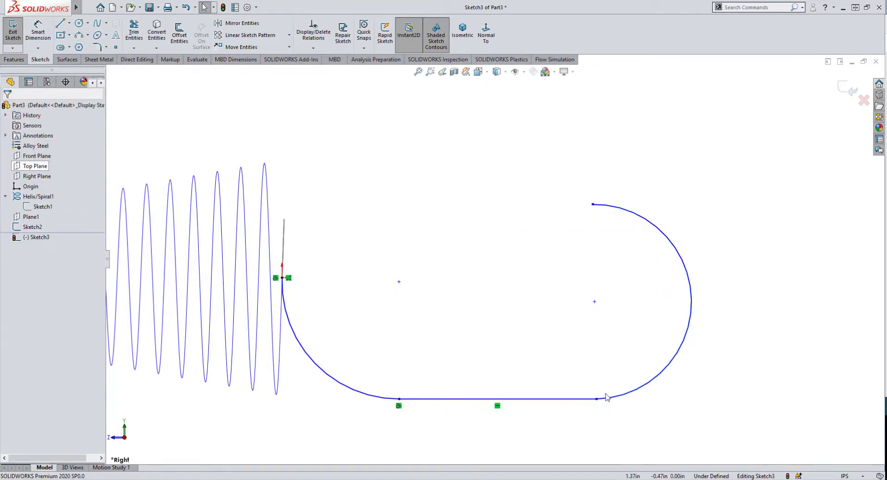
Step: Make the horizontal line and the outer hook arc tangent at their shared point
left_click(598, 400)
left_click(626, 368)
left_click(563, 319)
scroll(569, 315, "up", 1)
Step: Align the outer hook arc's two endpoints and its center point vertically
left_click(578, 375)
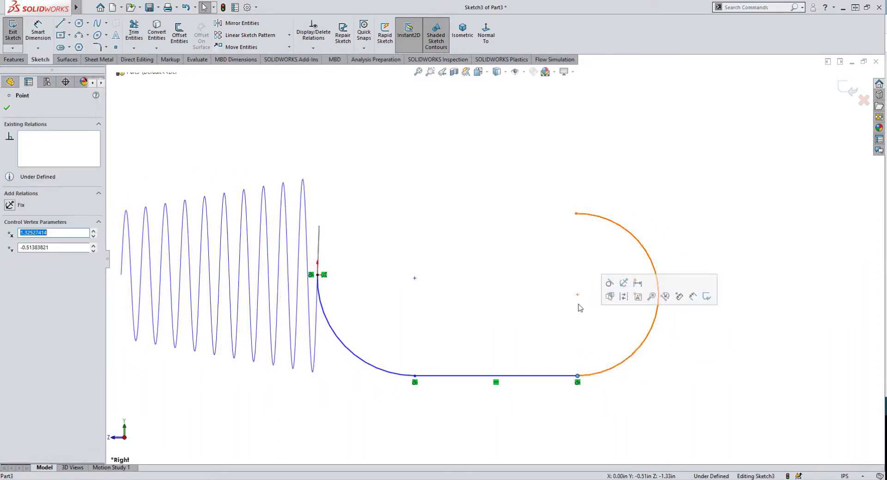
left_click(578, 294, "ctrl")
left_click(577, 214, "ctrl")
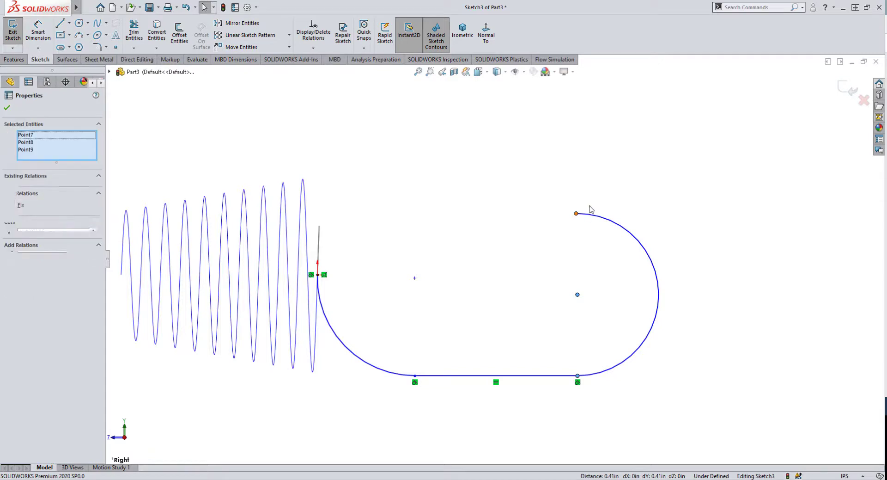
left_click(619, 187)
left_click(685, 178)
scroll(698, 208, "up", 3)
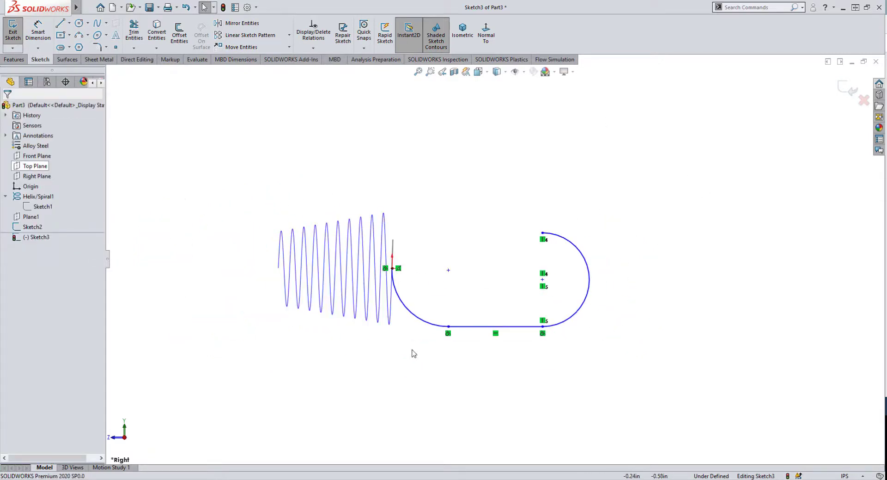
Step: Dimension the horizontal distance between the first hook arc's start point and its tangent end as 0.375 in
key("d")
left_click(392, 268)
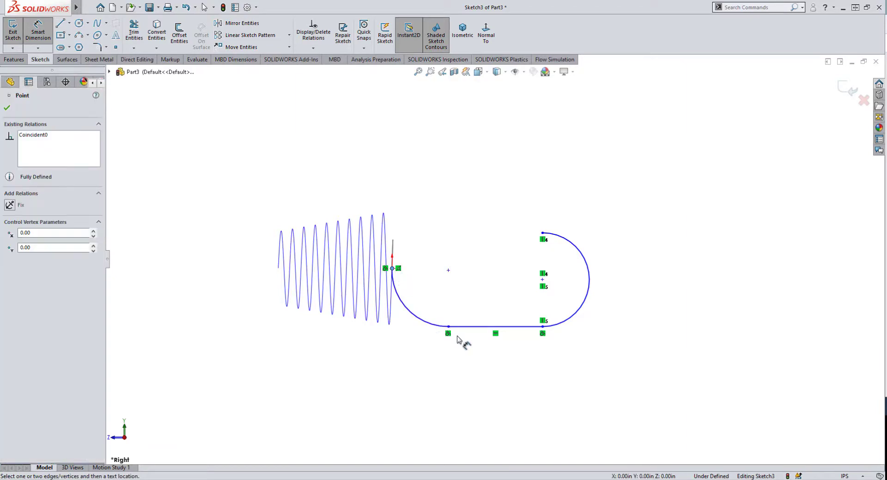
left_click(449, 327)
left_click(428, 370)
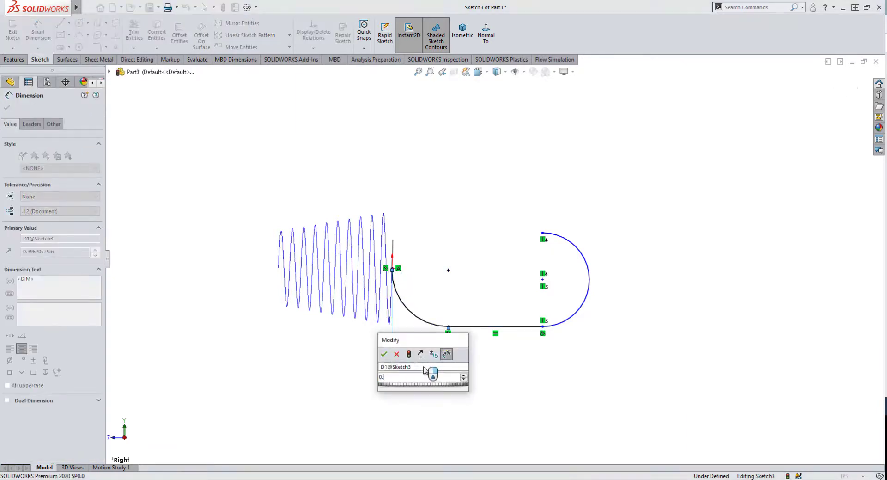
type("0.375")
key("Return")
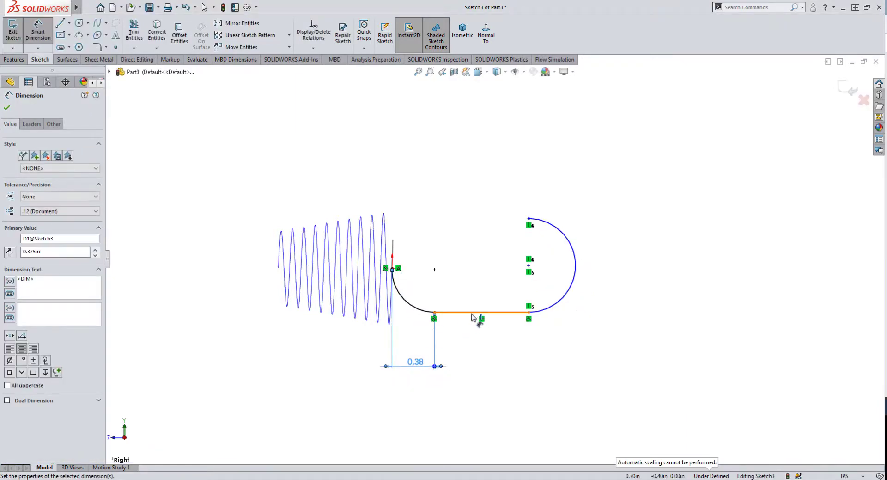
Step: Dimension the hook's horizontal line as 0.5 in and keep the first arc's horizontal dimension at 0.375 in
left_click(472, 317)
left_click(480, 371)
type("0.")
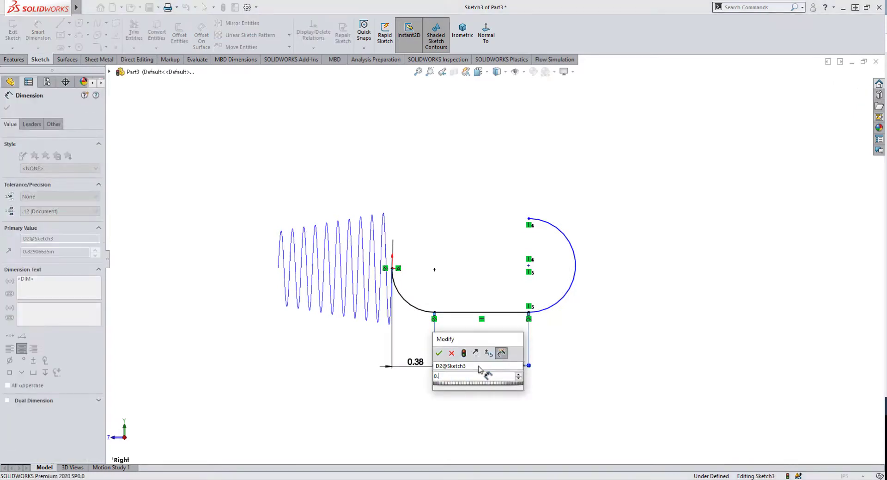
type("5")
key("Return")
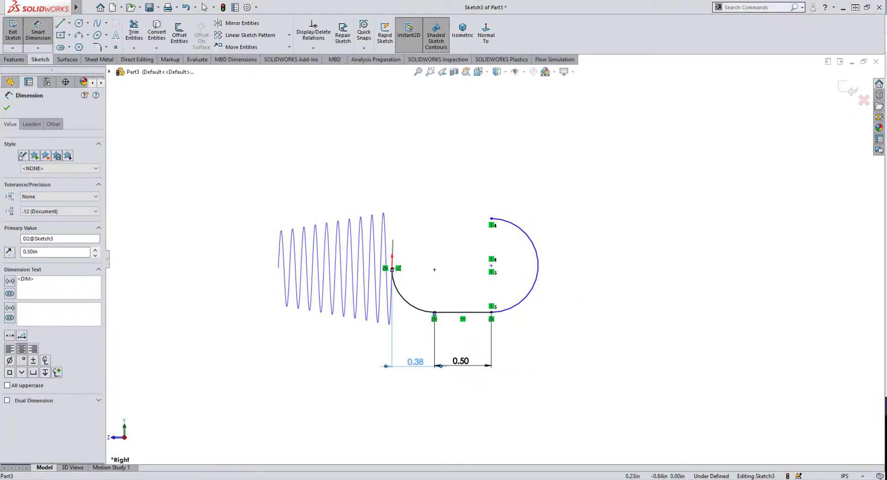
double_click(418, 363)
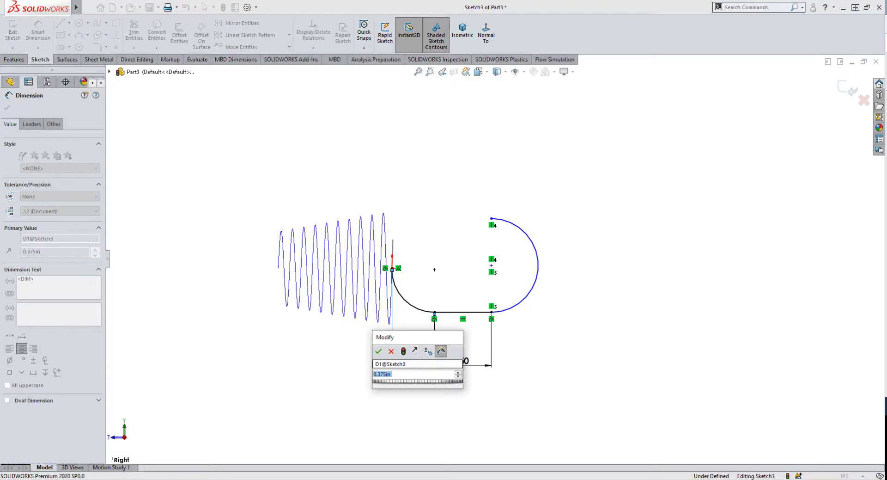
key("Return")
Step: Dimension the outer hook arc's radius as 0.375 in and finish the sketch
left_click(532, 307)
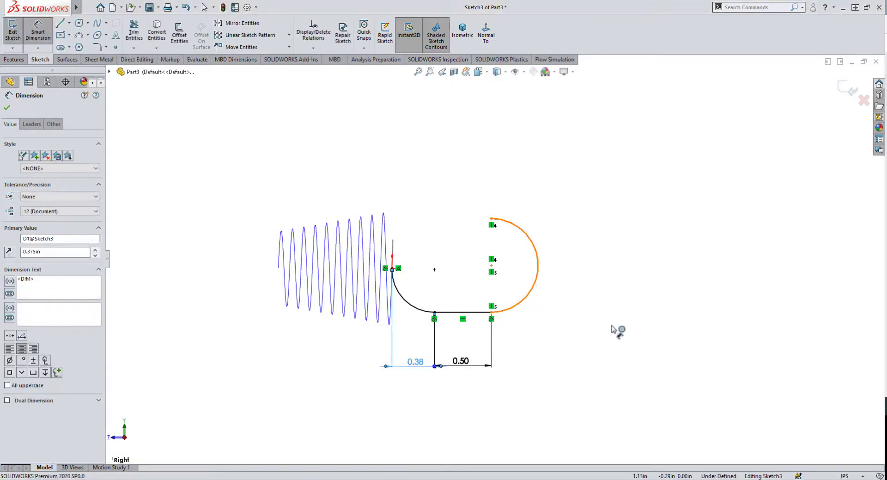
left_click(625, 341)
type("0.375")
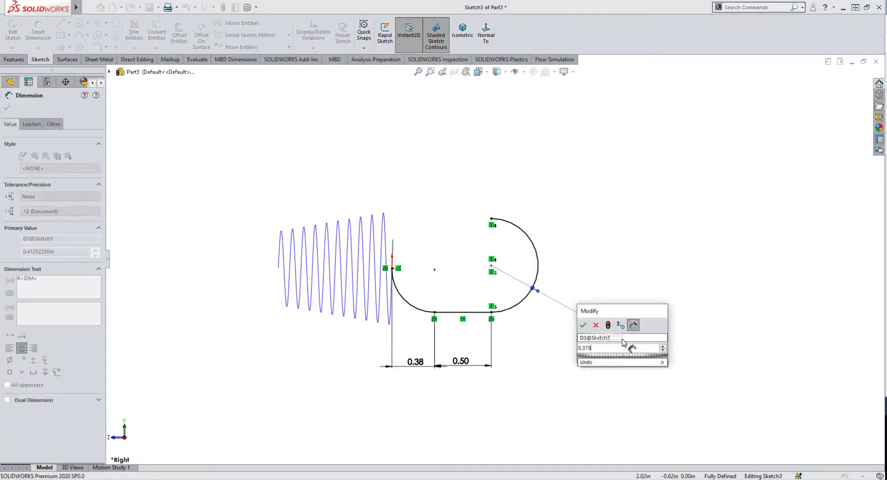
key("Return")
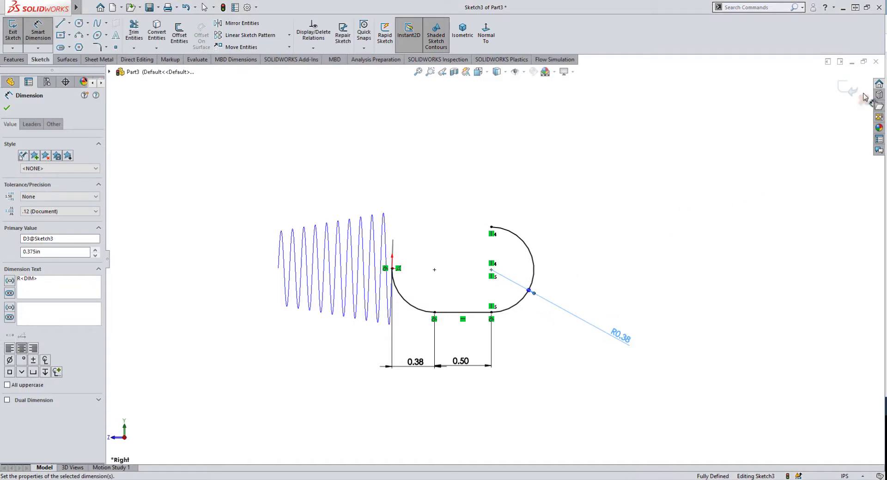
left_click(848, 88)
Step: Examine in 3D how the hook sketches connect to the large end of the helix, finishing in isometric view
mouse_move(424, 293)
middle_mouse_down()
mouse_move(384, 296)
mouse_move(381, 315)
middle_mouse_up()
left_click(413, 365)
scroll(402, 255, "down", 5)
mouse_move(438, 304)
middle_mouse_down()
mouse_move(397, 311)
mouse_move(756, 261)
mouse_move(476, 236)
mouse_move(469, 233)
mouse_move(475, 224)
mouse_move(353, 285)
middle_mouse_up()
scroll(630, 251, "down", 3)
scroll(346, 275, "down", 2)
scroll(350, 280, "up", 1)
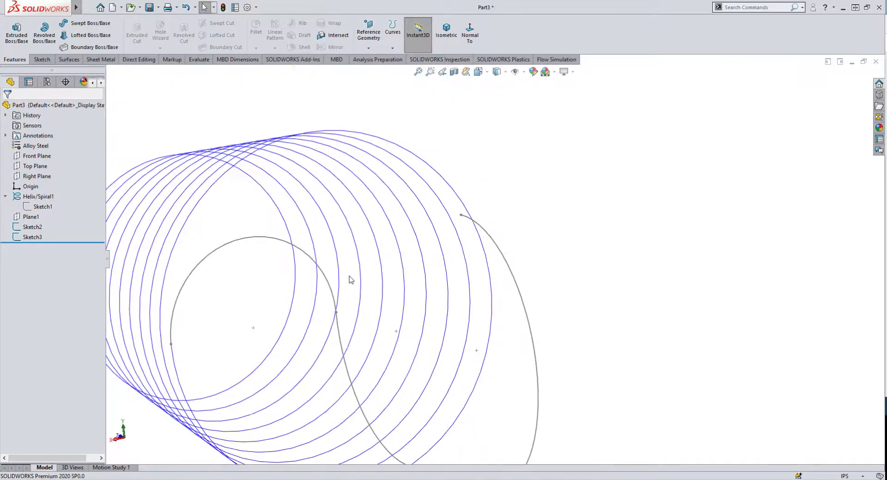
left_click(446, 30)
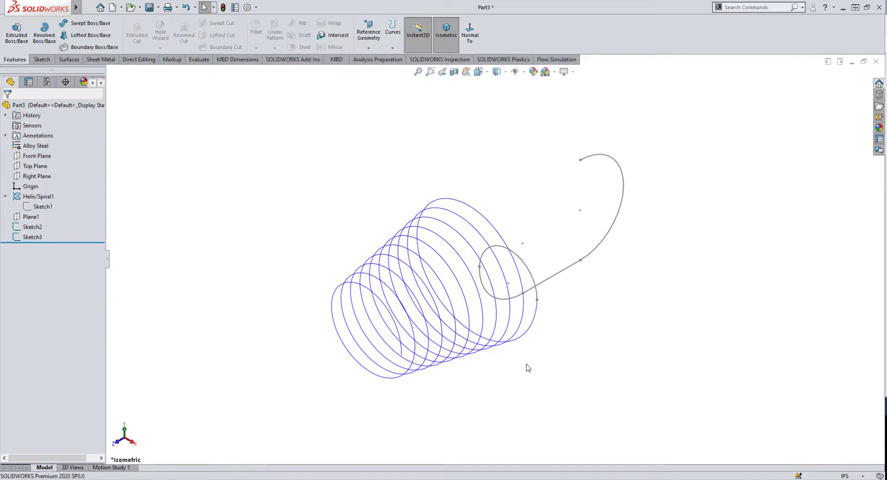
Step: Create a reference plane parallel to the Front Plane through the helix's endpoint at the small end
left_click(37, 156)
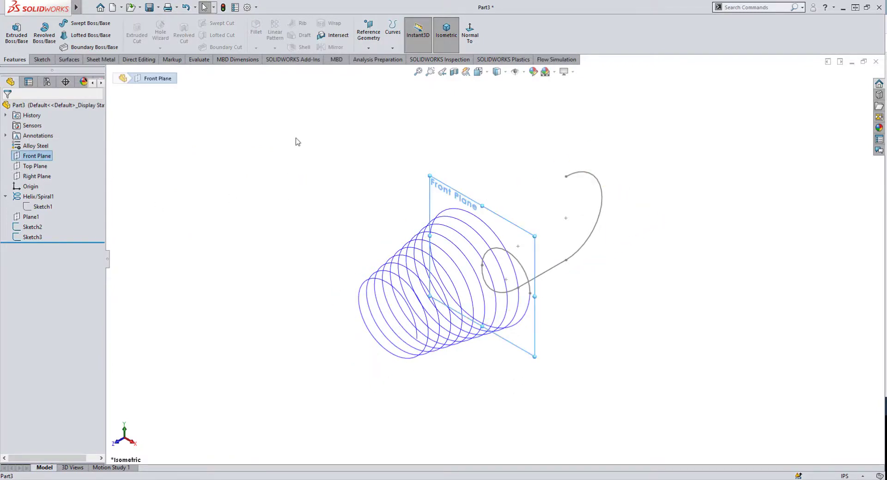
left_click(369, 35)
left_click(376, 62)
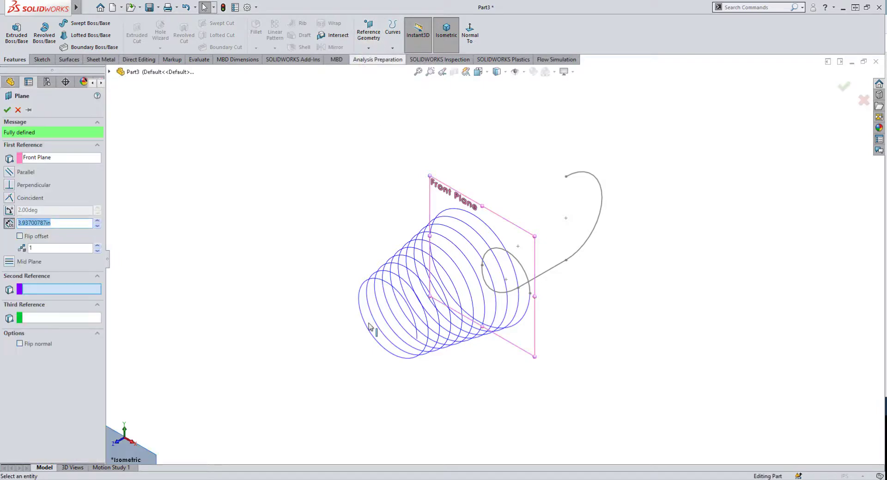
scroll(421, 354, "down", 3)
scroll(421, 354, "down", 1)
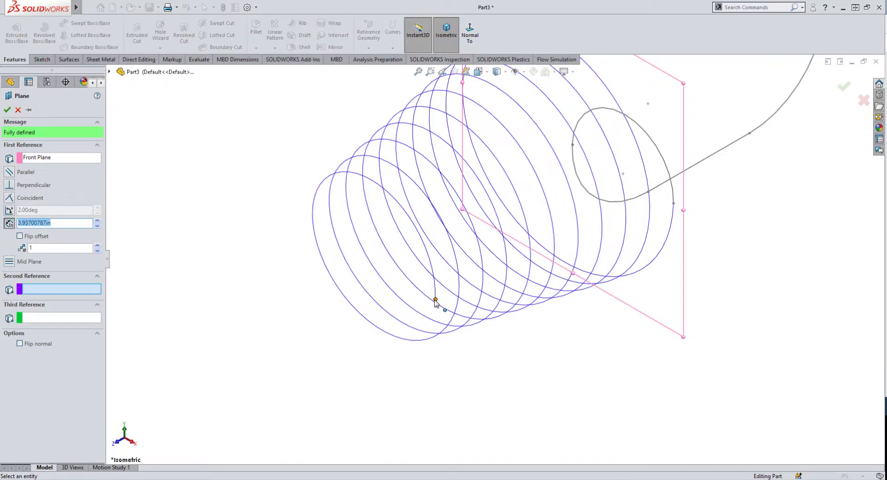
left_click(435, 299)
mouse_move(435, 302)
middle_mouse_down()
mouse_move(528, 373)
mouse_move(479, 363)
middle_mouse_up()
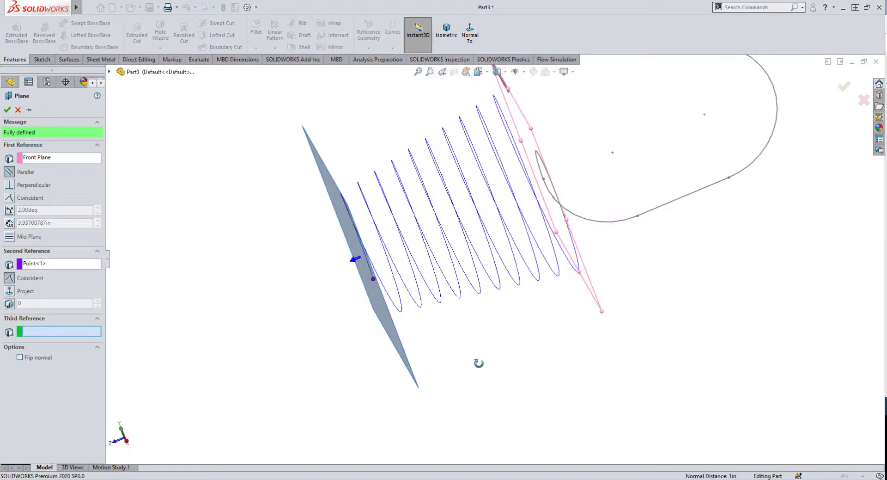
left_click(7, 110)
Step: On the new plane, sketch a three-point arc of about 0.16 in radius from the origin to near the helix's small end, bulging downward
middle_click_drag(234, 277, 398, 289)
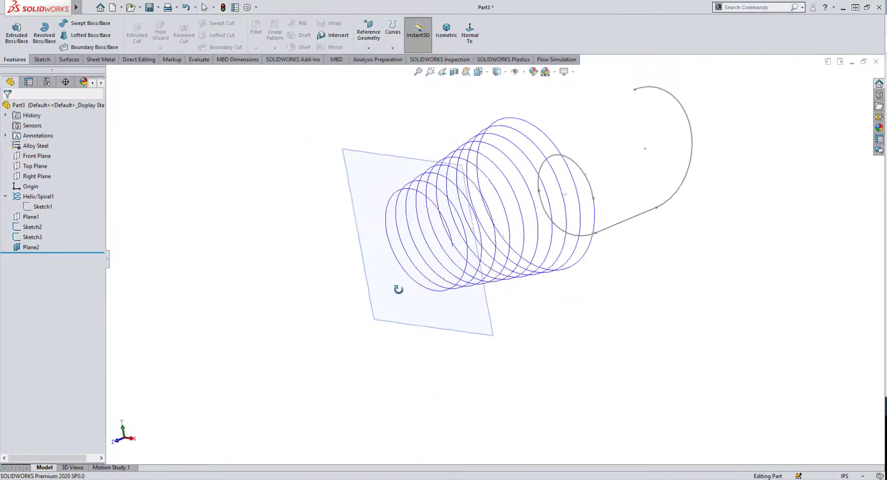
left_click(369, 247)
left_click(409, 222)
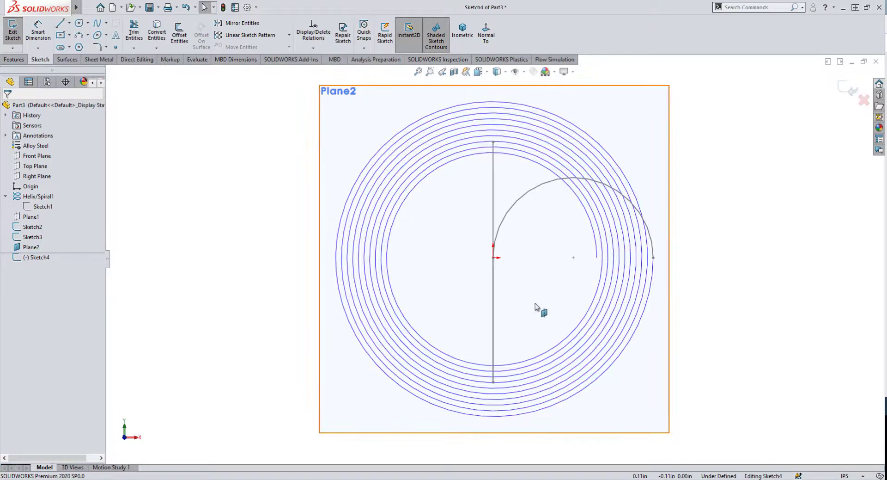
left_click(81, 37)
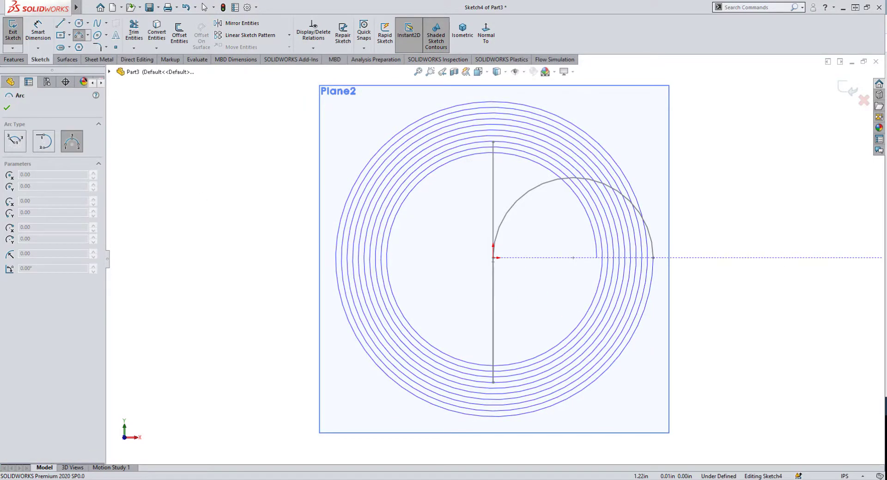
left_click(493, 258)
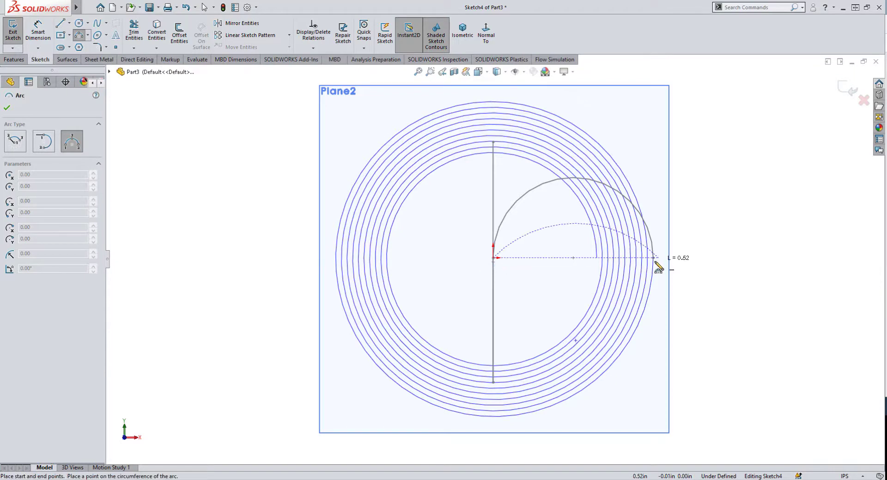
left_click(596, 255)
left_click(575, 300)
right_click(756, 265)
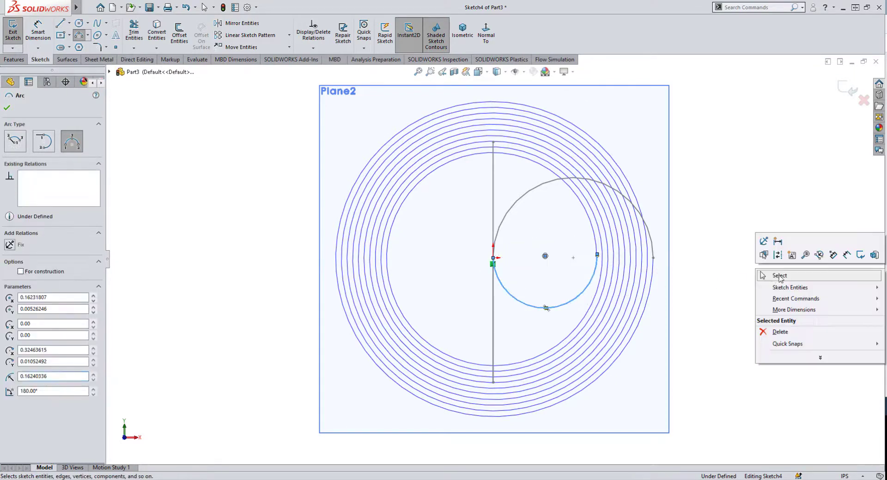
left_click(776, 276)
Step: Add a Pierce relation between the arc's outer endpoint and the helix
scroll(573, 287, "down", 2)
middle_click_drag(576, 292, 553, 301)
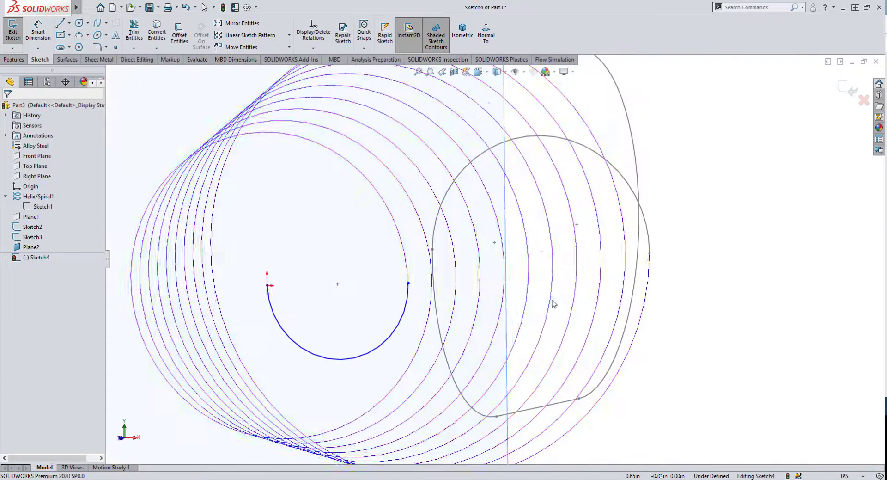
left_click(408, 283)
left_click(406, 254, "ctrl")
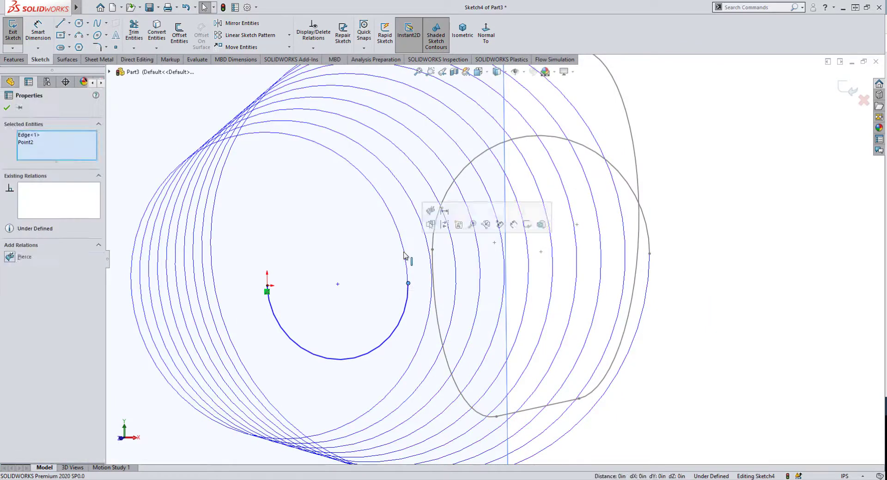
left_click(443, 225)
Step: Dimension the small-end arc's radius as 0.163 in
key("d")
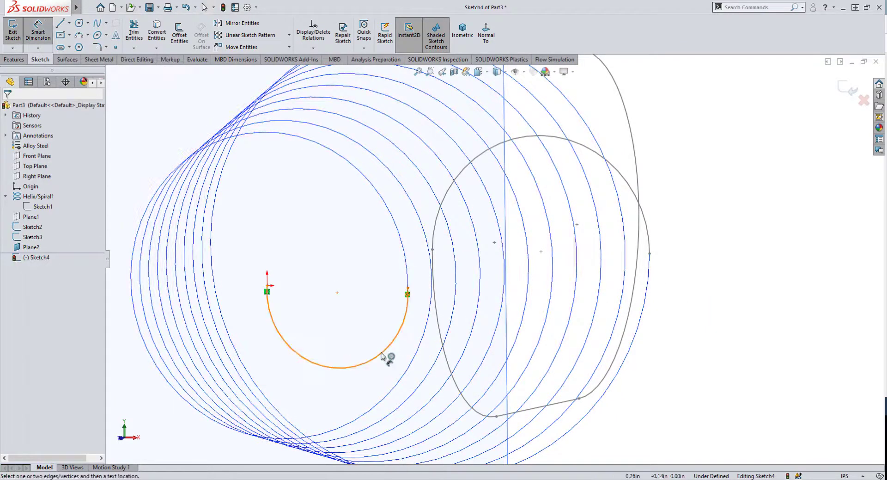
left_click(390, 356)
left_click(675, 383)
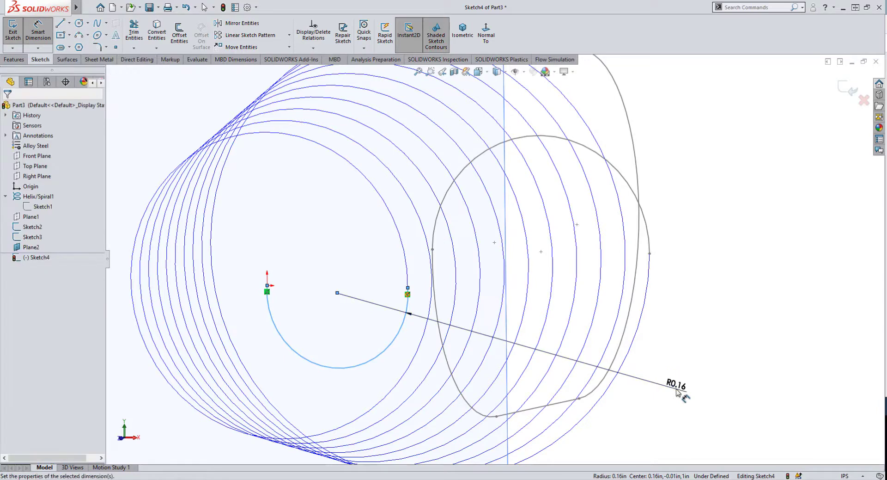
type("0.1")
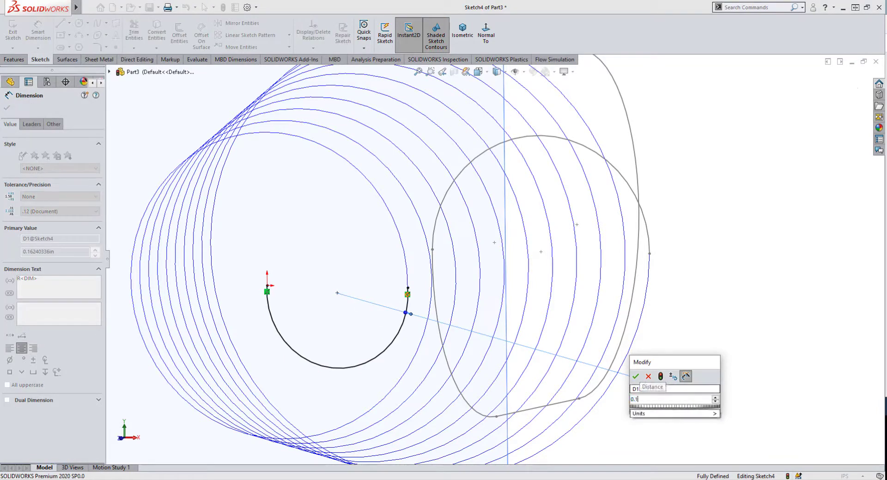
type("63")
key("Return")
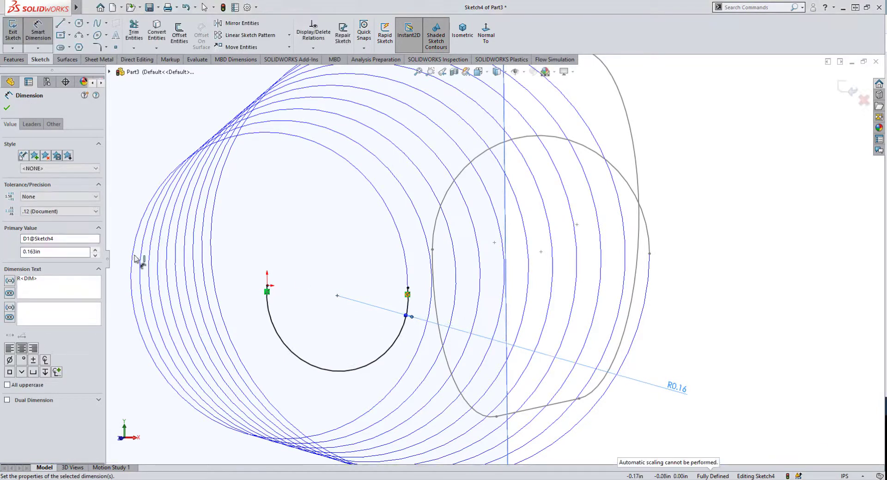
left_click(7, 108)
Step: Finish the arc sketch and hide the reference plane at the helix's small end
middle_click_drag(578, 258, 640, 309)
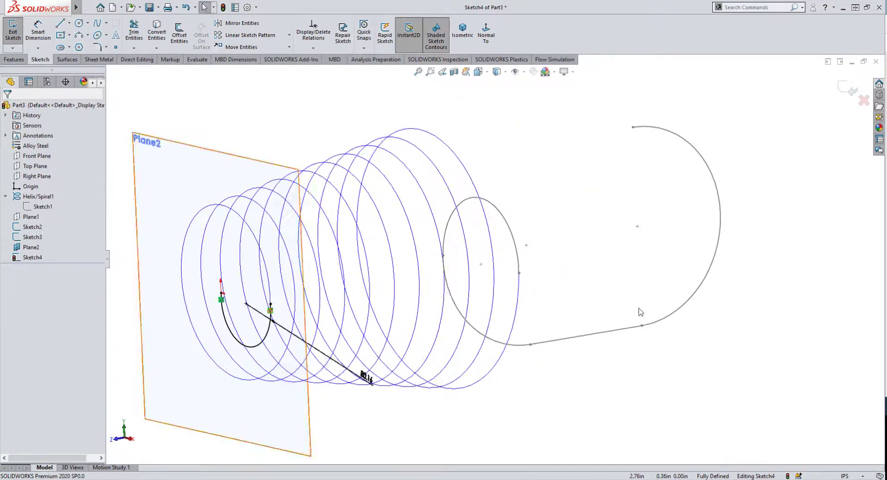
left_click(854, 95)
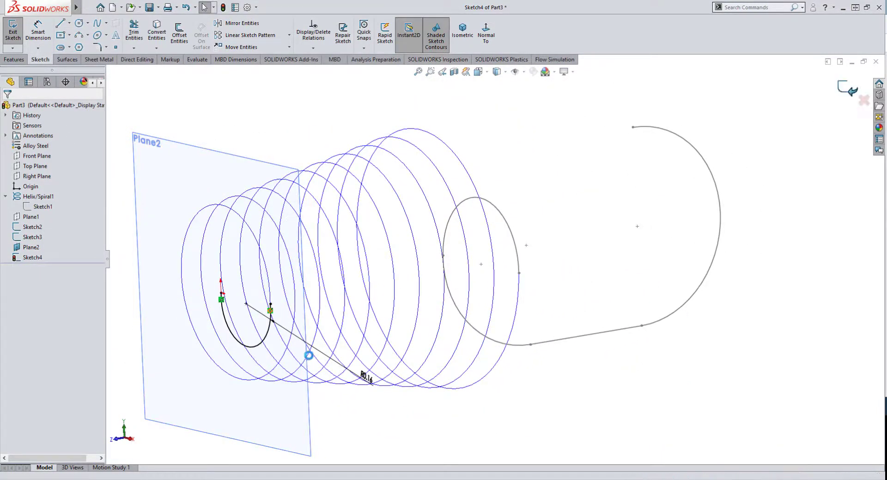
left_click(151, 283)
left_click(201, 254)
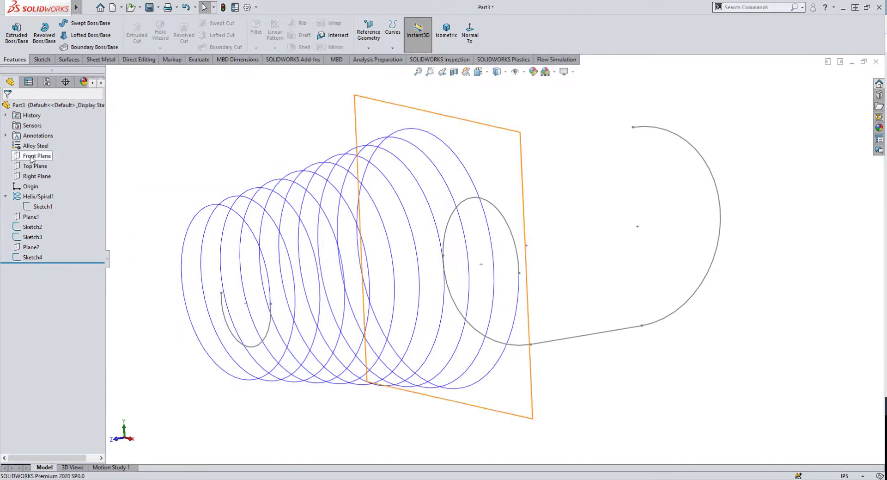
Step: On the Right Plane, sketch a three-point arc of about 0.30 in radius outward from the free end of the small-end arc, bulging upward
left_click(40, 177)
left_click(49, 160)
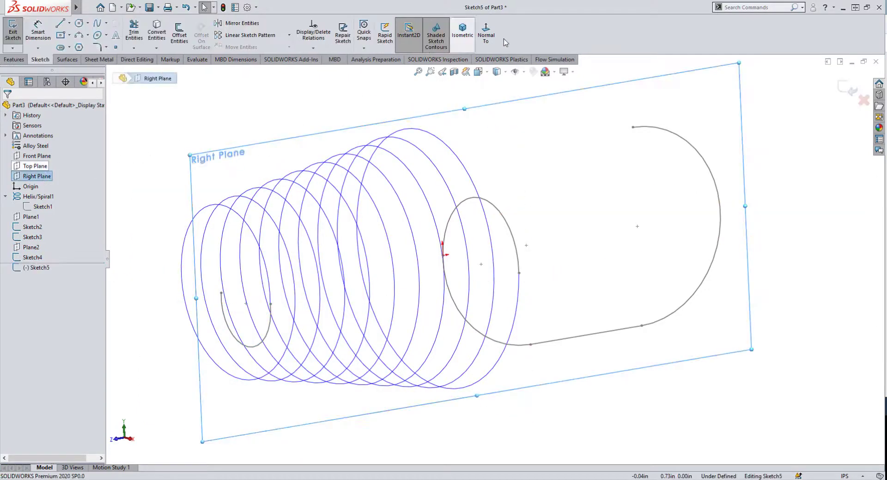
left_click(485, 39)
left_click(213, 254)
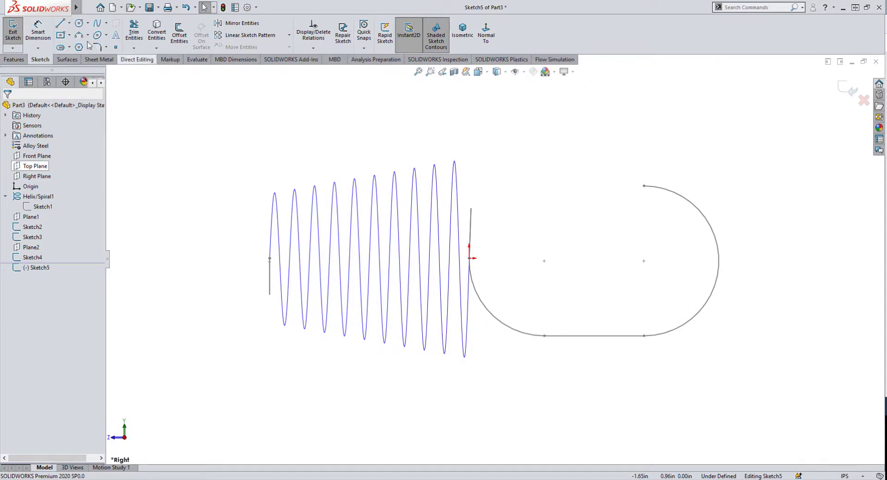
middle_click_drag(284, 315, 298, 318)
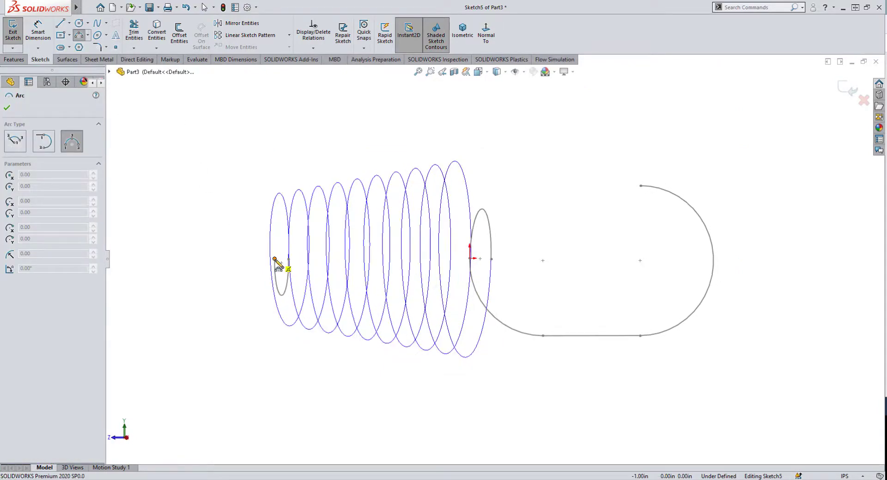
left_click(274, 259)
left_click(196, 234)
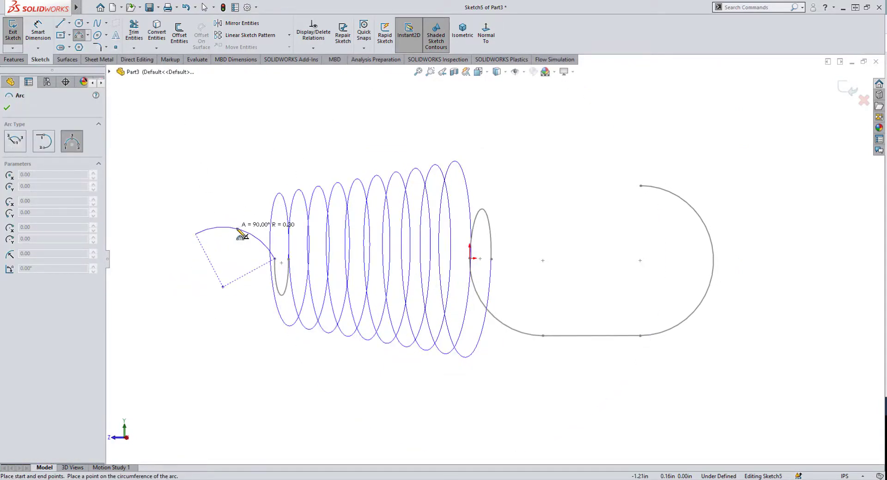
left_click(224, 226)
right_click(204, 162)
left_click(217, 163)
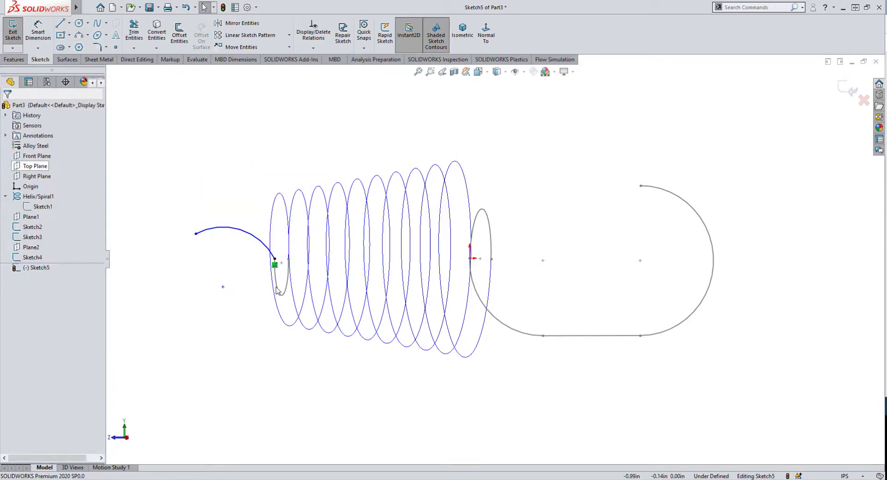
Step: Add a Tangent relation between the new arc and the small-end arc of the earlier sketch
left_click(279, 289)
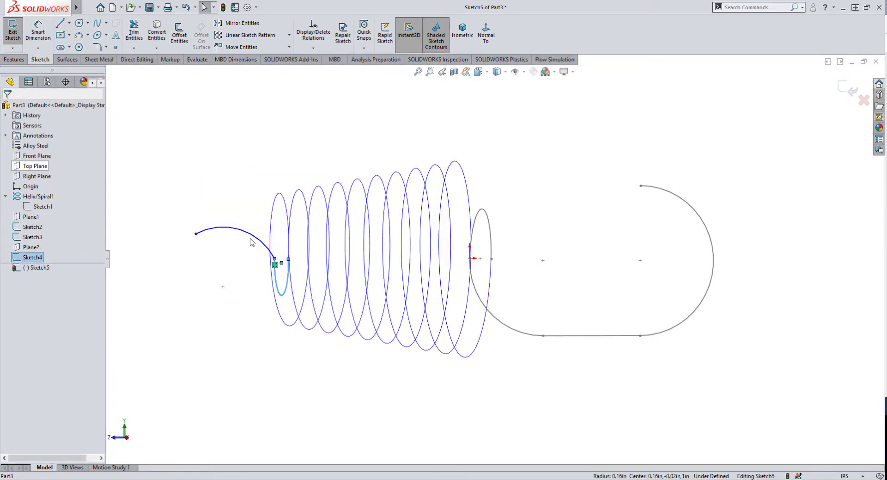
left_click(243, 232, "ctrl")
left_click(269, 195)
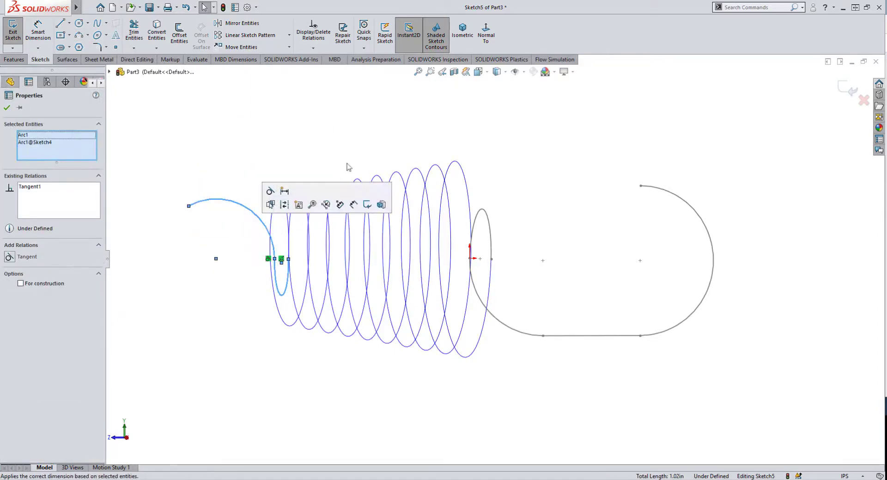
left_click(406, 125)
Step: Continue from the arc's outer end with a horizontal line and a tangent half-circle hook of about 0.19 in radius curving downward
left_click(486, 32)
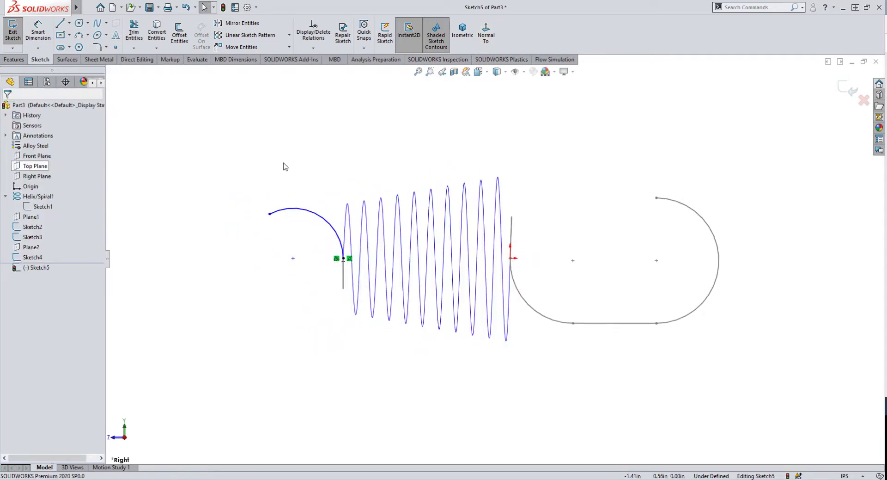
key("l")
left_click(269, 214)
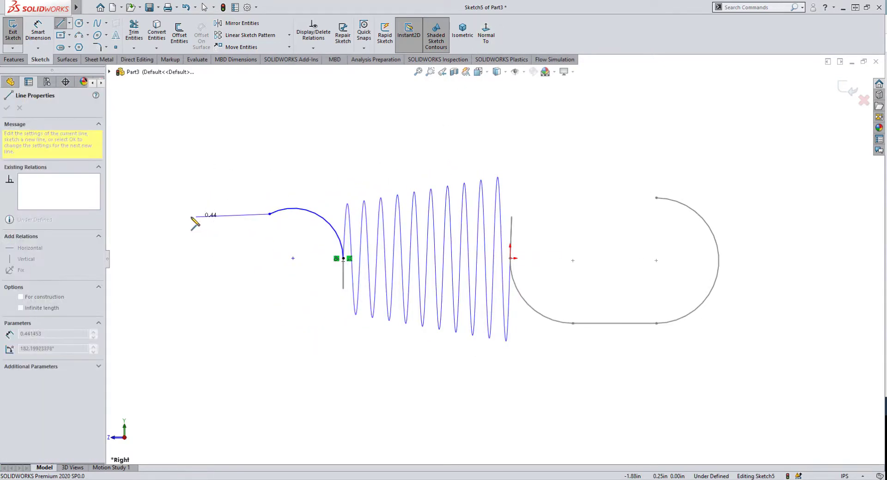
left_click(182, 214)
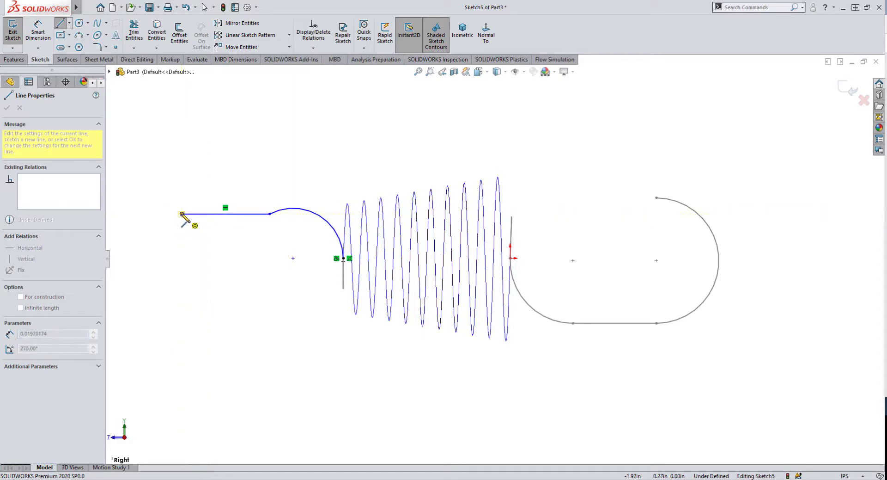
left_click(182, 278)
right_click(223, 128)
left_click(245, 169)
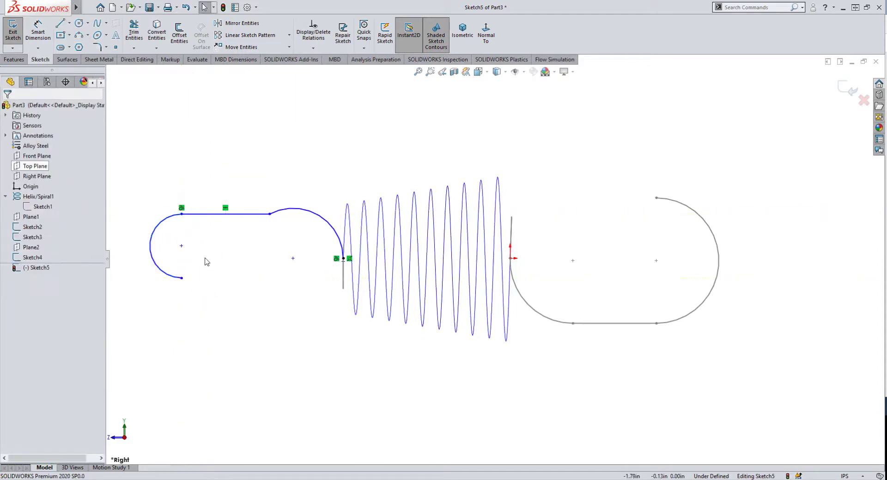
Step: Make the first arc and the horizontal line tangent at their shared endpoint
left_click(270, 214)
left_click(305, 152)
left_click(271, 130)
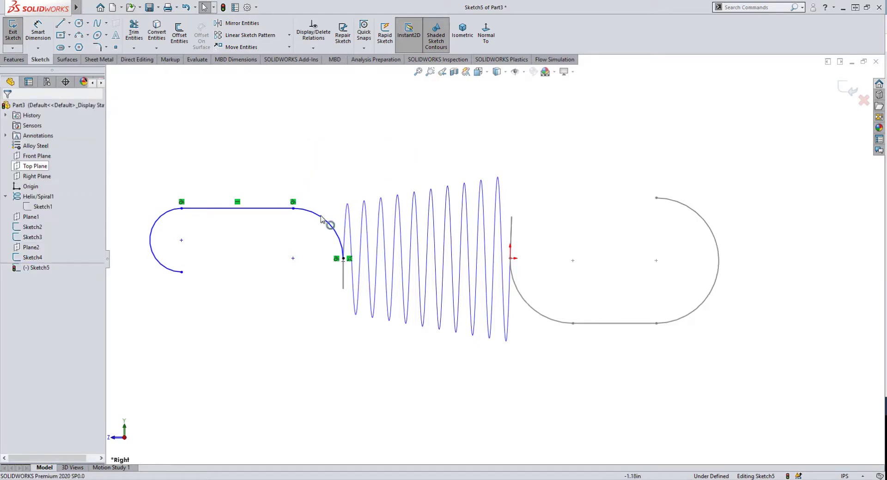
Step: Dimension the horizontal distance between the first arc's two endpoints as 0.25 in
scroll(322, 218, "down", 2)
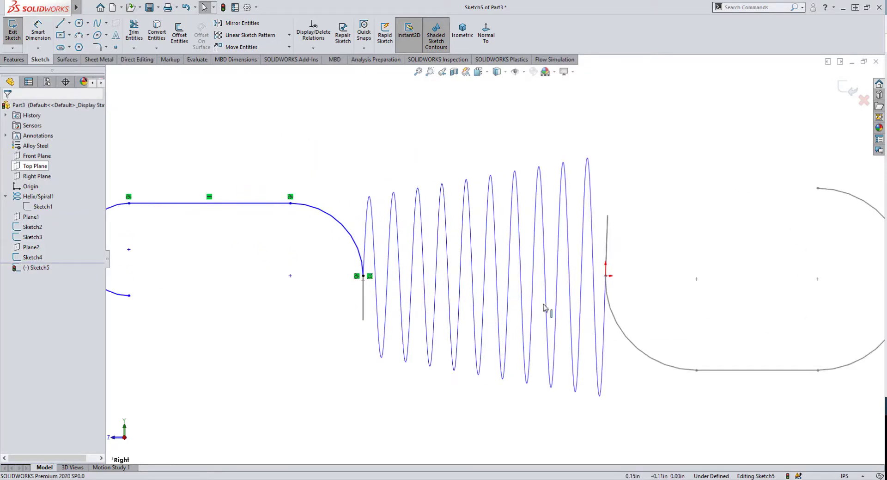
right_click_drag(432, 402, 418, 365)
left_click(364, 276)
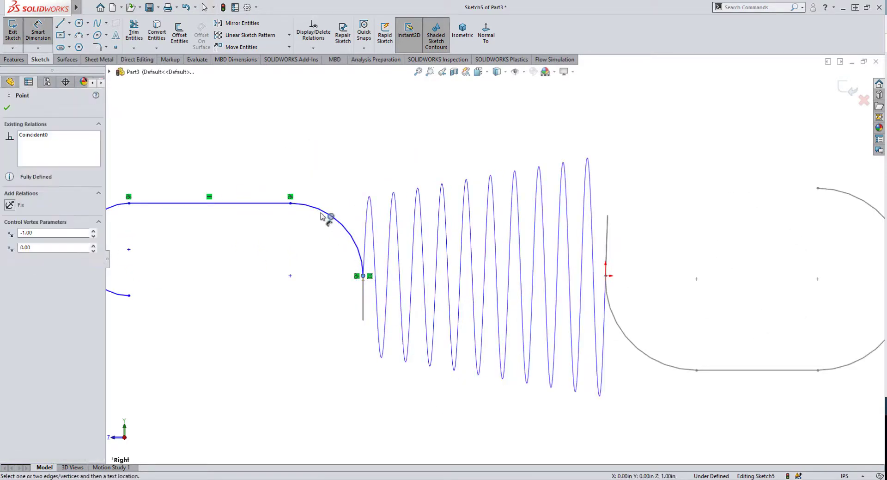
left_click(290, 203)
left_click(341, 378)
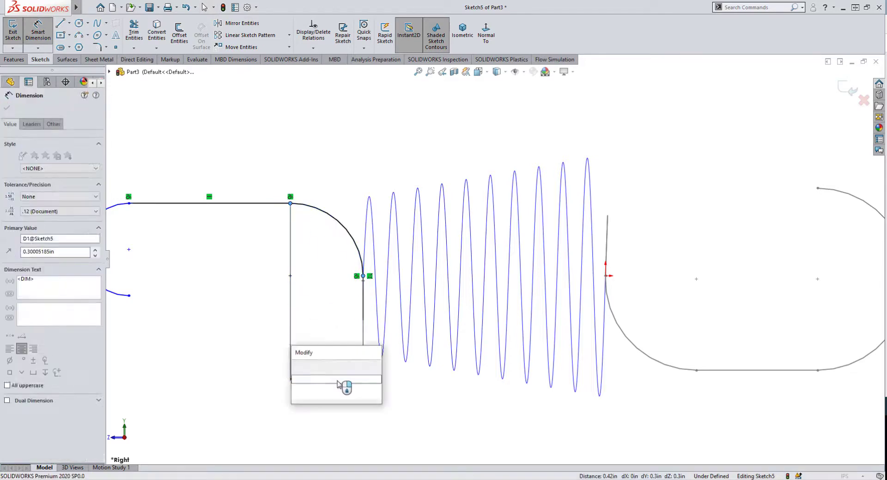
type("0.25")
key("Return")
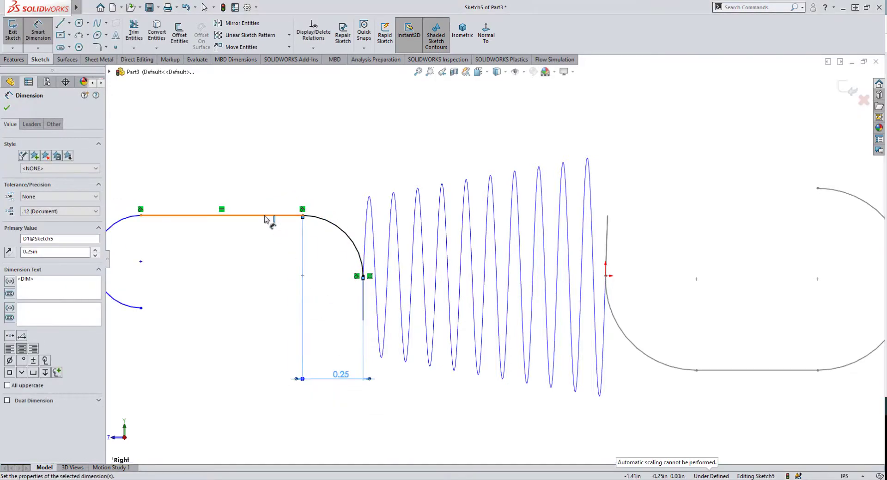
Step: Dimension the horizontal line's length as 0.5 in
left_click(267, 215)
left_click(261, 159)
type("0.5")
key("Return")
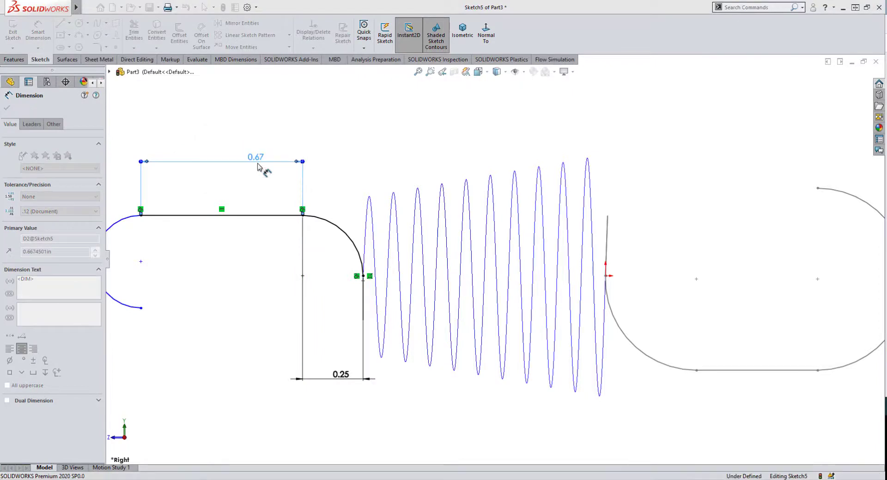
Step: Dimension the end hook arc's radius as 0.25 in and finish the sketch
scroll(311, 187, "up", 1)
left_click(203, 290)
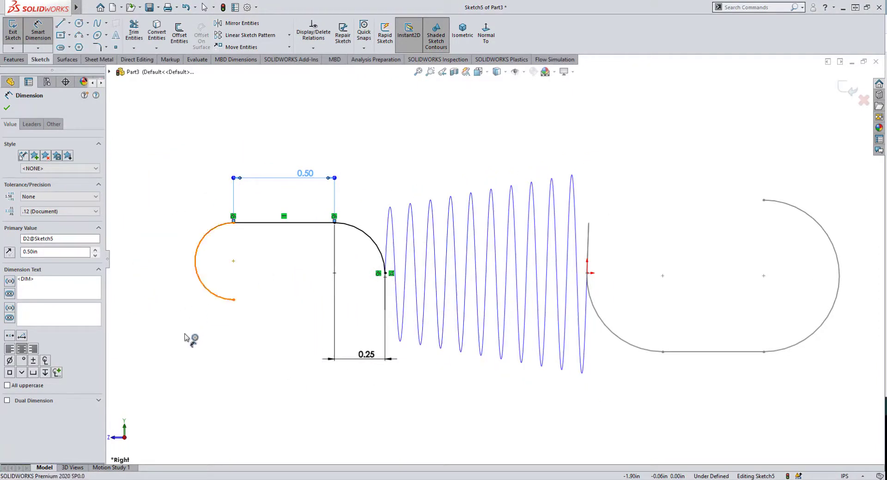
left_click(185, 337)
type("0.25")
key("Return")
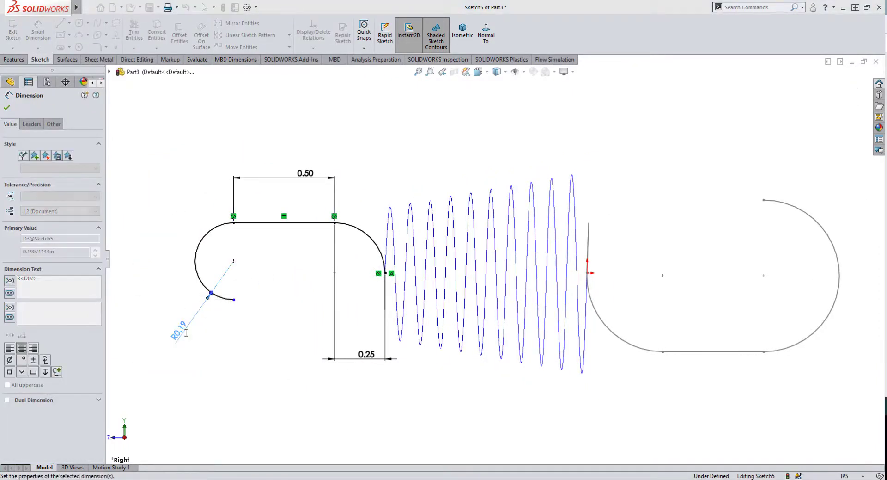
mouse_move(406, 296)
middle_mouse_down()
mouse_move(432, 302)
mouse_move(426, 307)
middle_mouse_up()
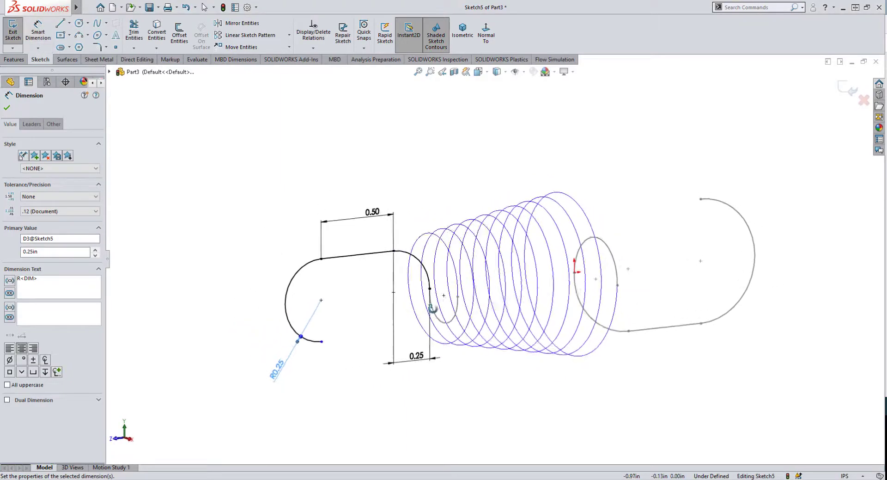
left_click(854, 92)
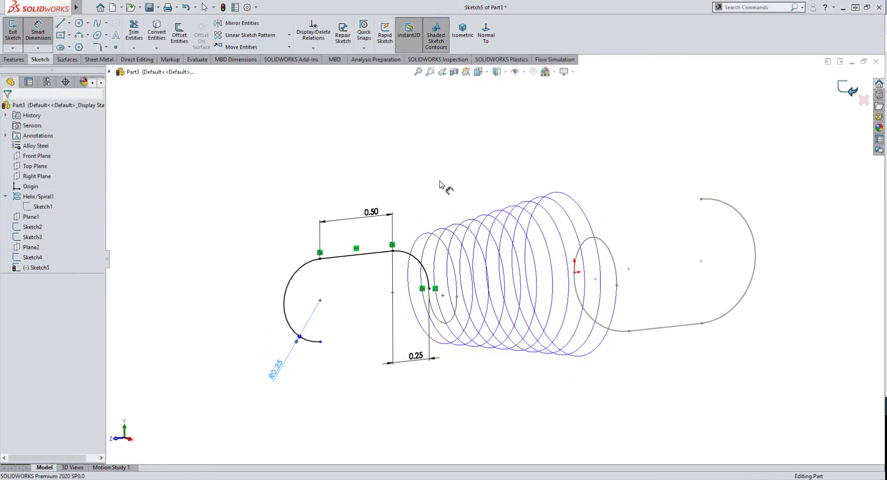
Step: Create a composite curve joining the helix with the four hook sketches at its two ends
mouse_move(442, 254)
middle_mouse_down()
mouse_move(472, 295)
mouse_move(443, 327)
mouse_move(541, 307)
mouse_move(513, 331)
mouse_move(435, 320)
middle_mouse_up()
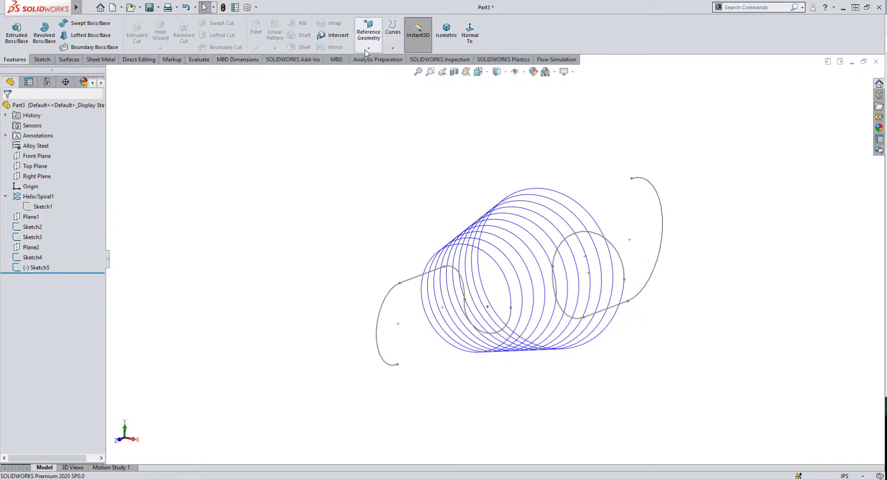
left_click(392, 32)
left_click(418, 70)
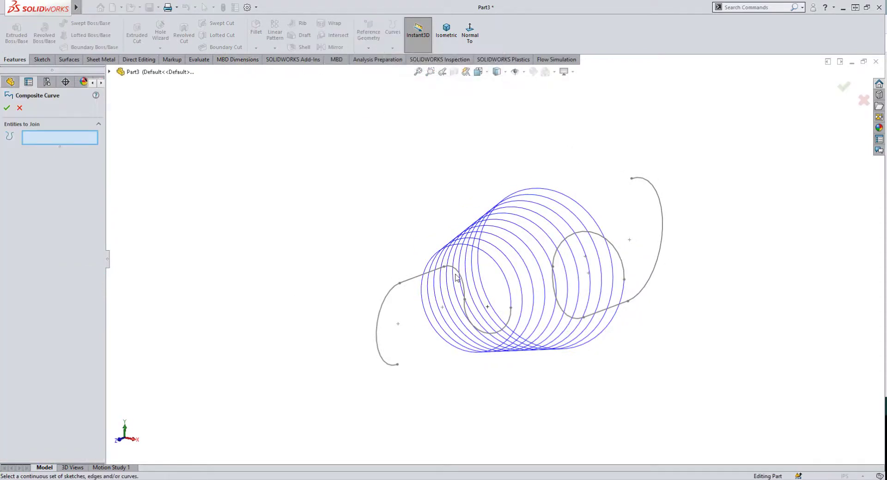
middle_click_drag(562, 267, 499, 309)
left_click(759, 305)
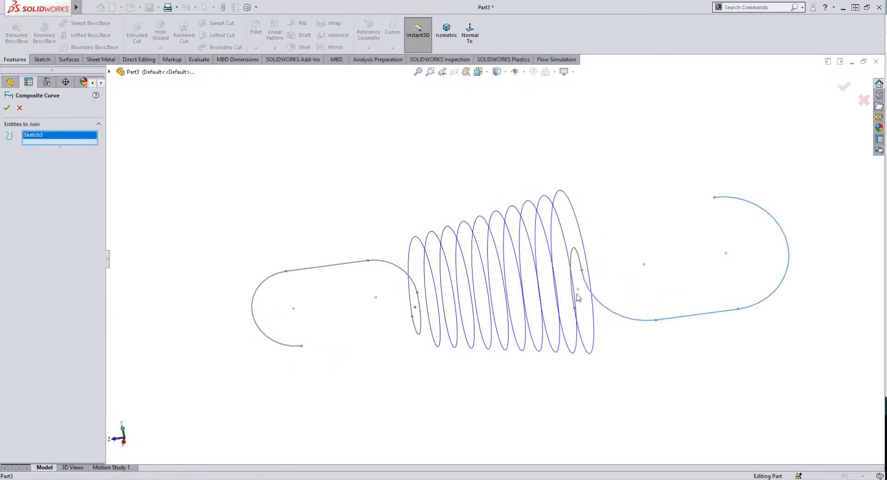
mouse_move(599, 329)
middle_mouse_down()
mouse_move(558, 317)
mouse_move(488, 210)
middle_mouse_up()
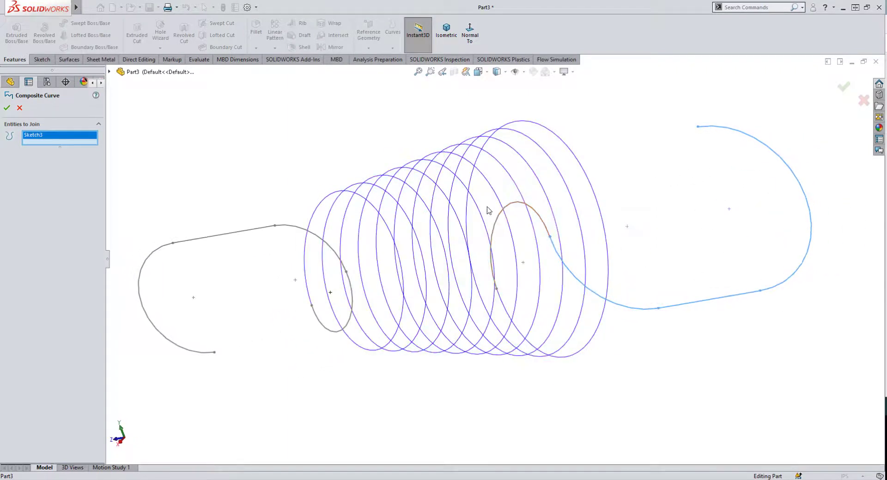
left_click(528, 343)
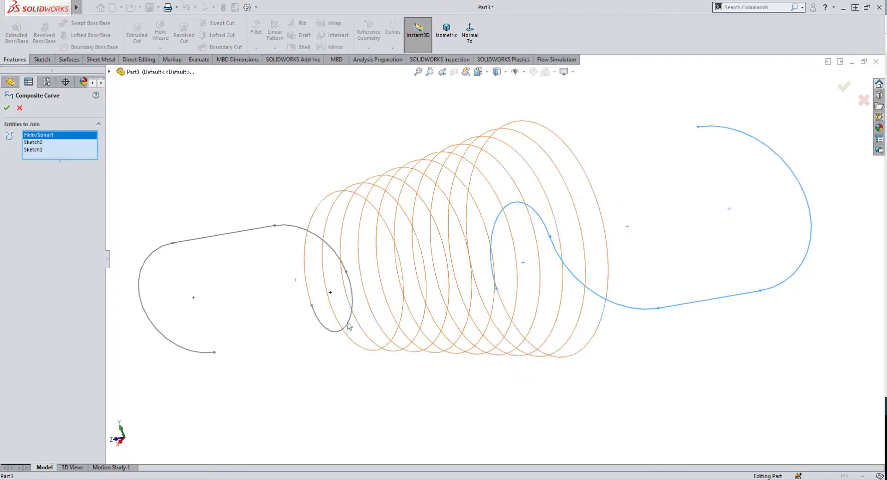
middle_click_drag(528, 343, 389, 315)
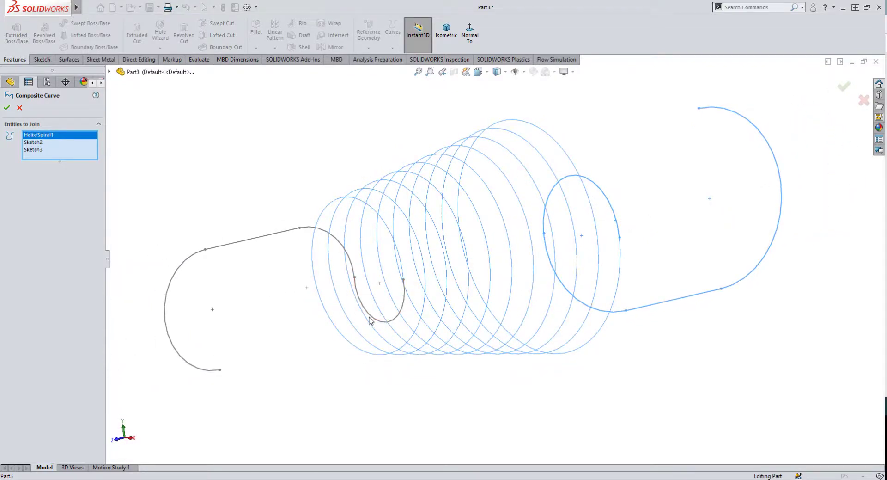
left_click(367, 317)
left_click(258, 237)
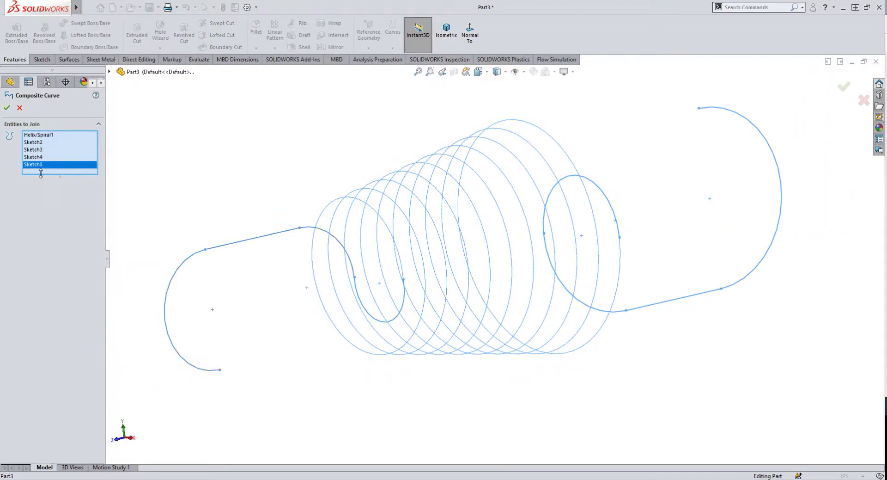
left_click(6, 108)
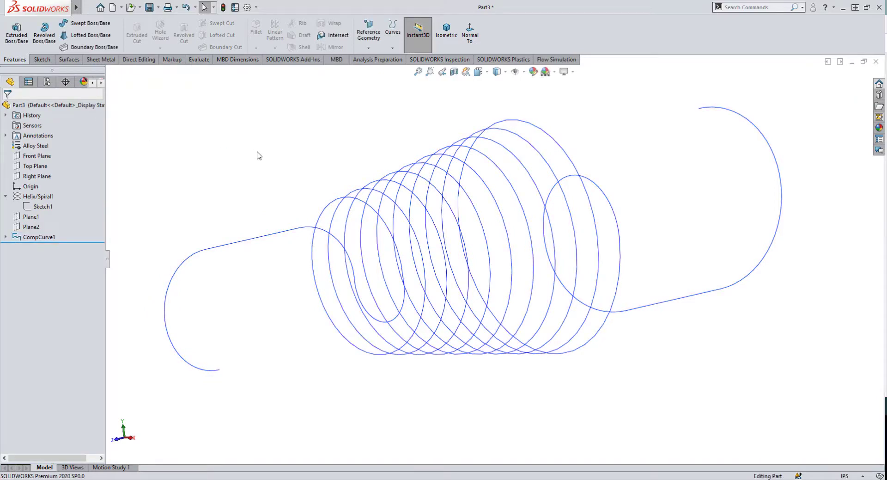
Step: Start a 3D sketch and convert the composite curve of the spring and its hooks into sketch entities
left_click(446, 37)
scroll(420, 310, "down", 4)
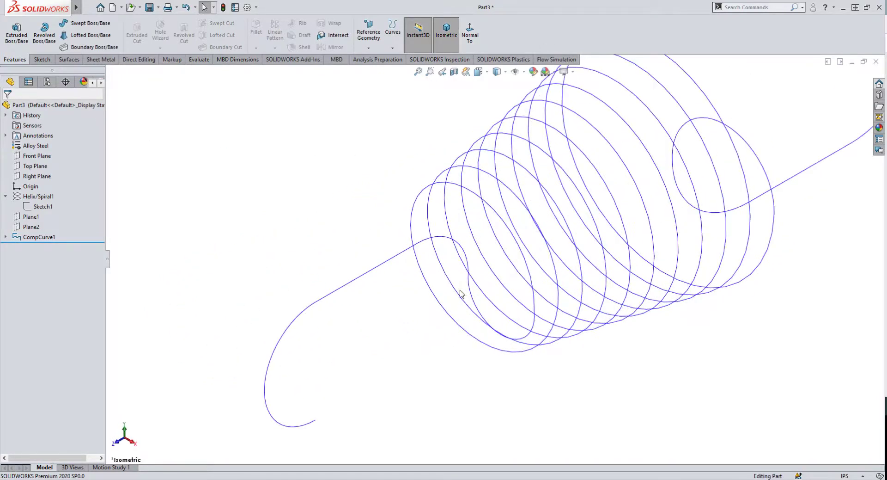
middle_click_drag(460, 290, 446, 273)
left_click(445, 31)
scroll(501, 321, "down", 5)
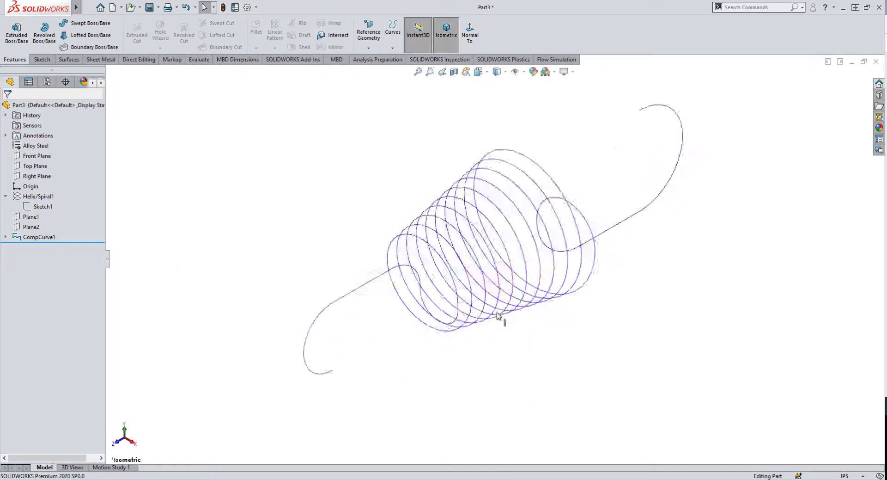
scroll(283, 195, "up", 3)
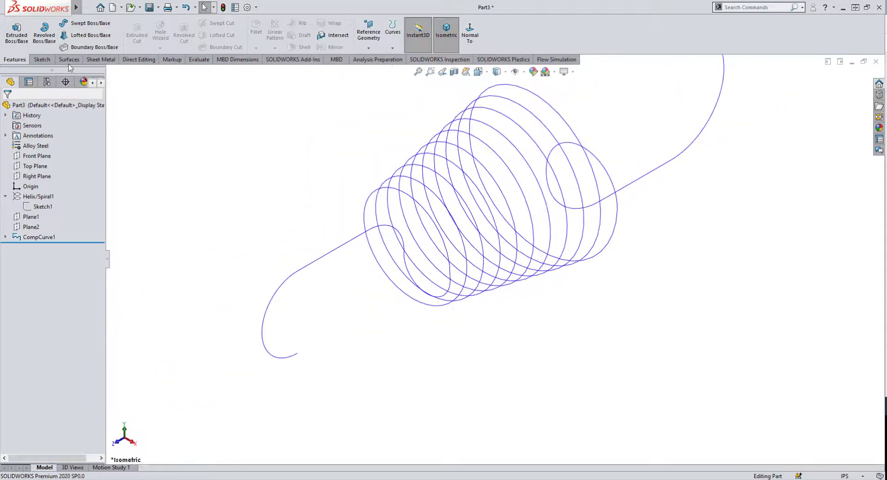
left_click(42, 59)
left_click(13, 47)
left_click(24, 70)
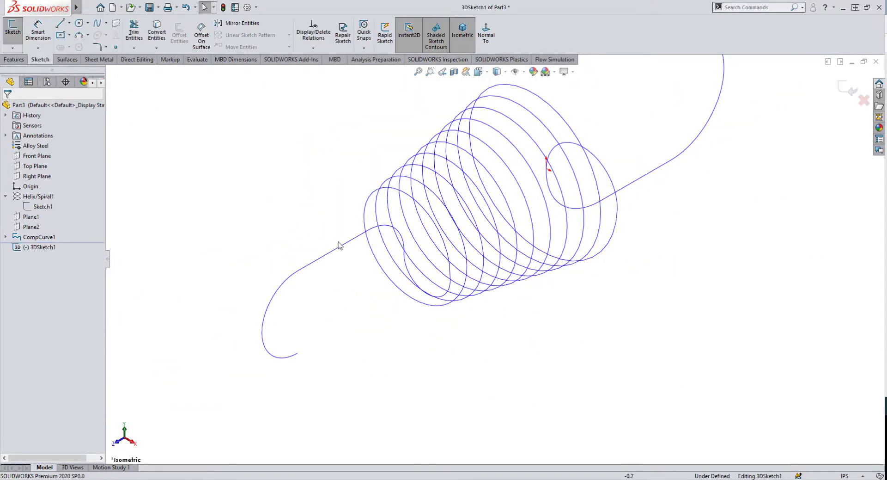
left_click(154, 31)
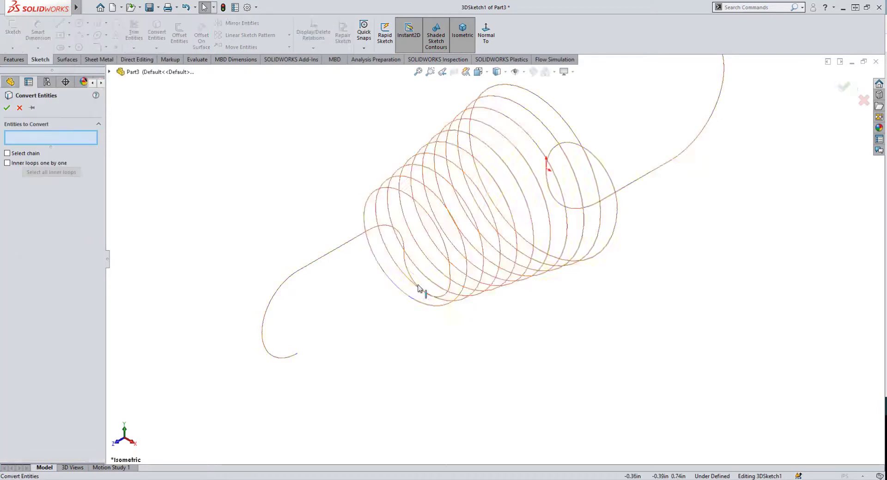
left_click(407, 264)
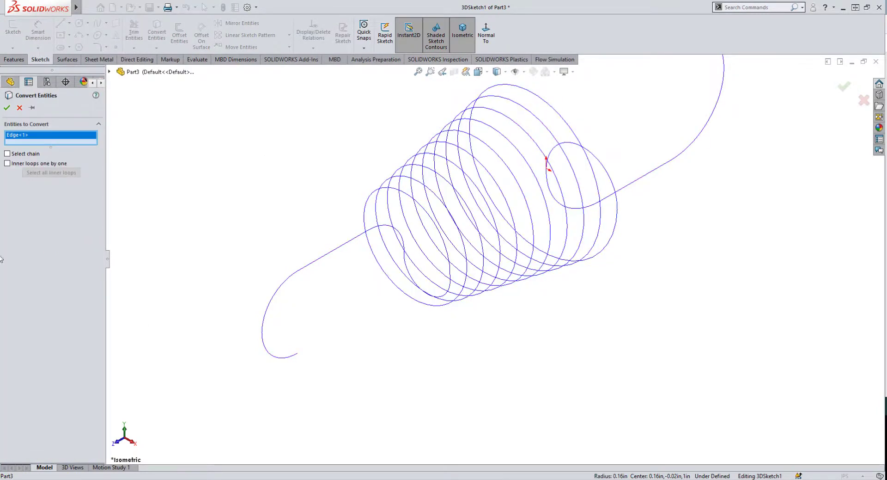
left_click(6, 108)
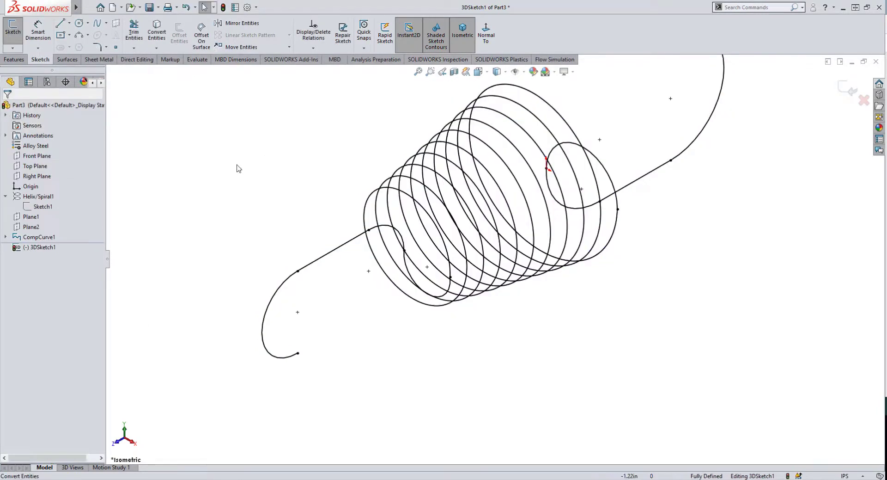
Step: Try to fit a single constrained spline, with the closed option off, through the converted hook and helix segments
middle_click_drag(460, 310, 521, 284)
scroll(569, 293, "up", 4)
scroll(705, 218, "down", 5)
left_click(462, 45)
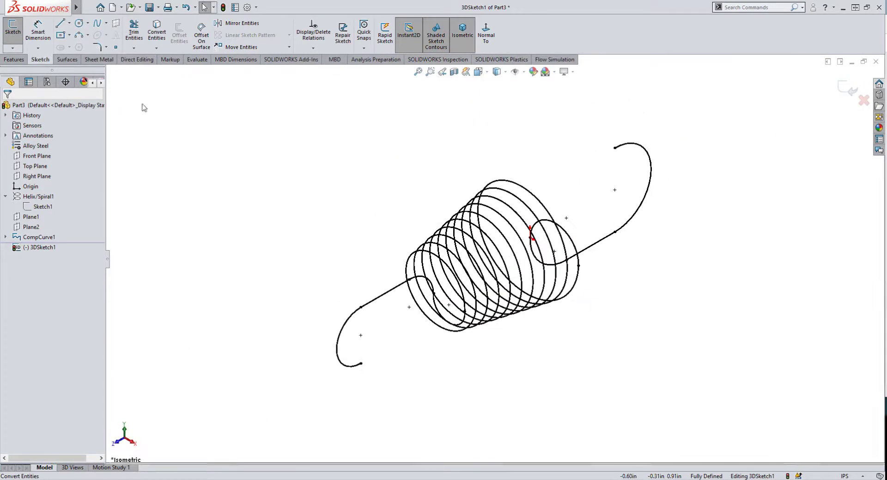
left_click(141, 7)
mouse_move(162, 7)
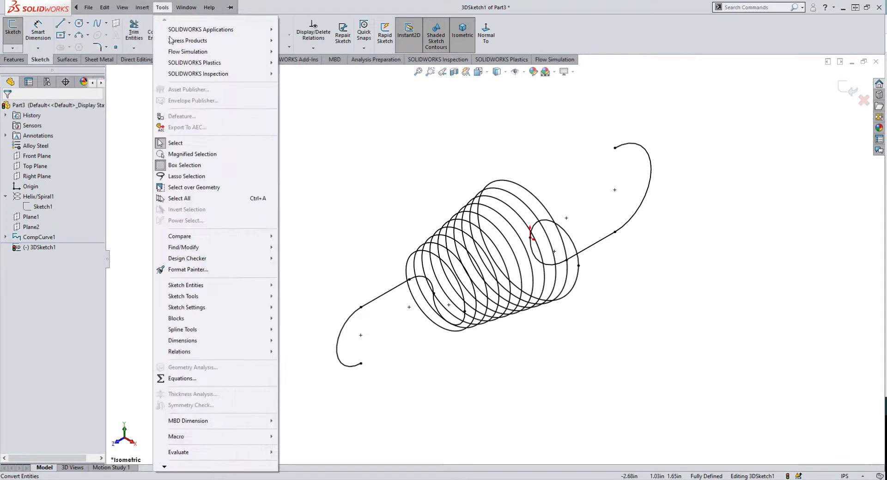
mouse_move(231, 332)
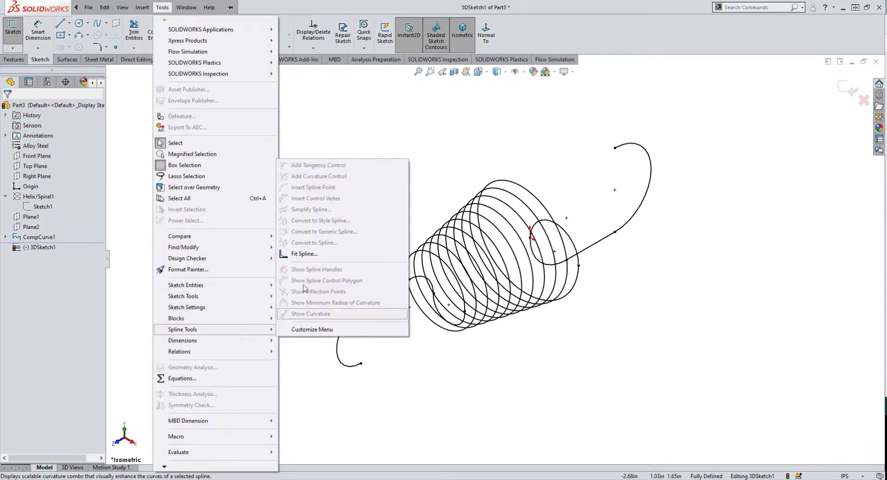
left_click(362, 252)
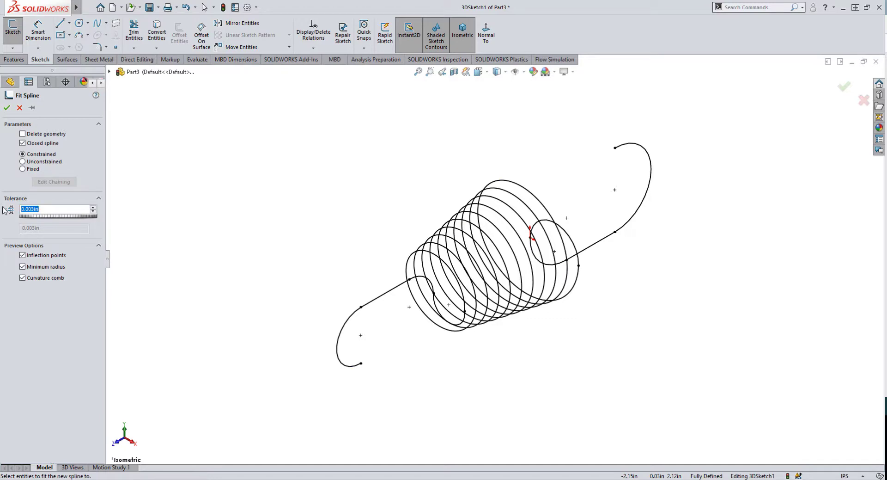
left_click(435, 300)
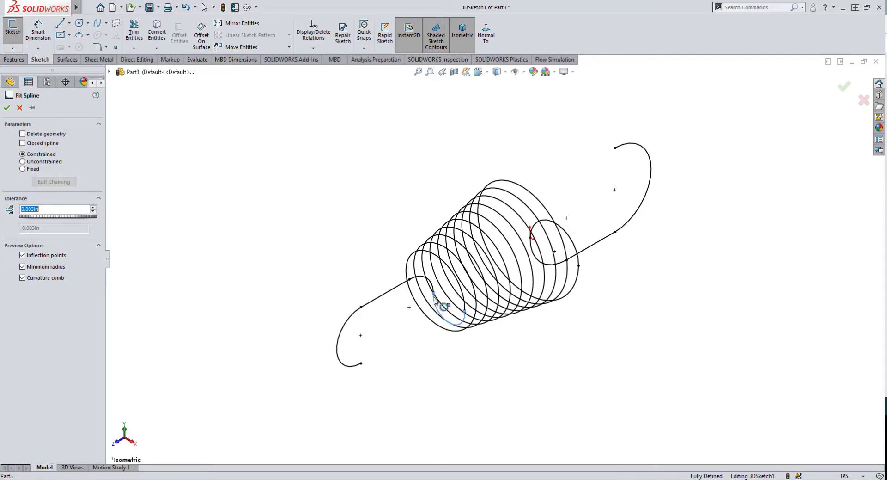
left_click(377, 298)
left_click(489, 327)
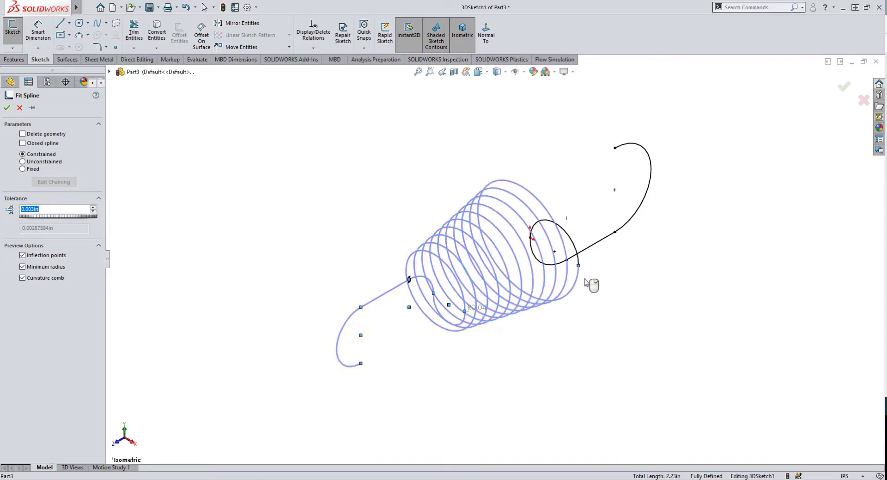
left_click(587, 252)
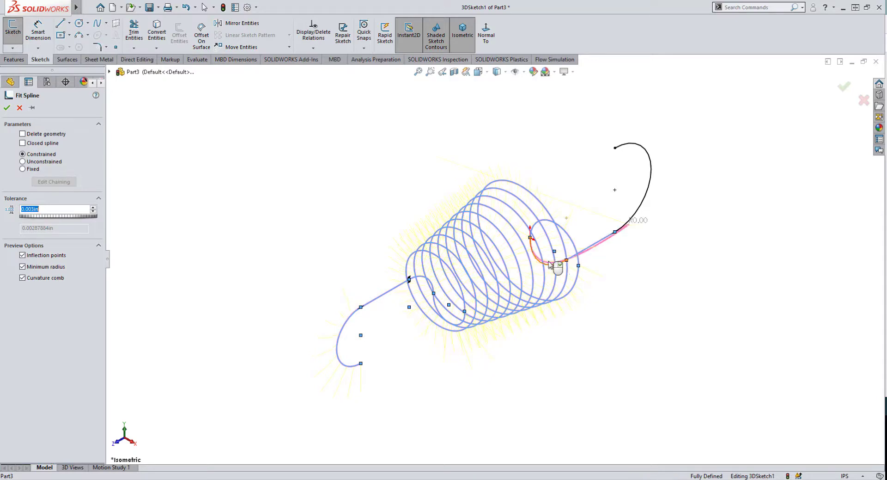
middle_click_drag(616, 254, 583, 303)
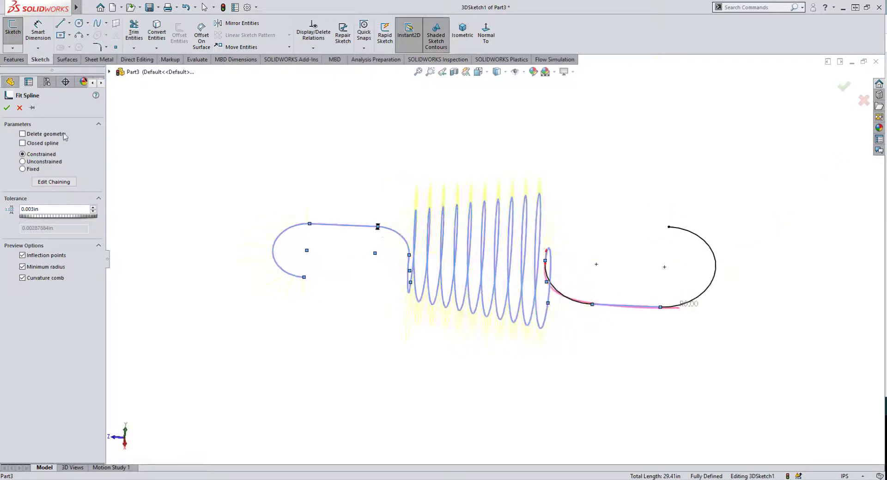
left_click(6, 108)
middle_click_drag(483, 264, 593, 363)
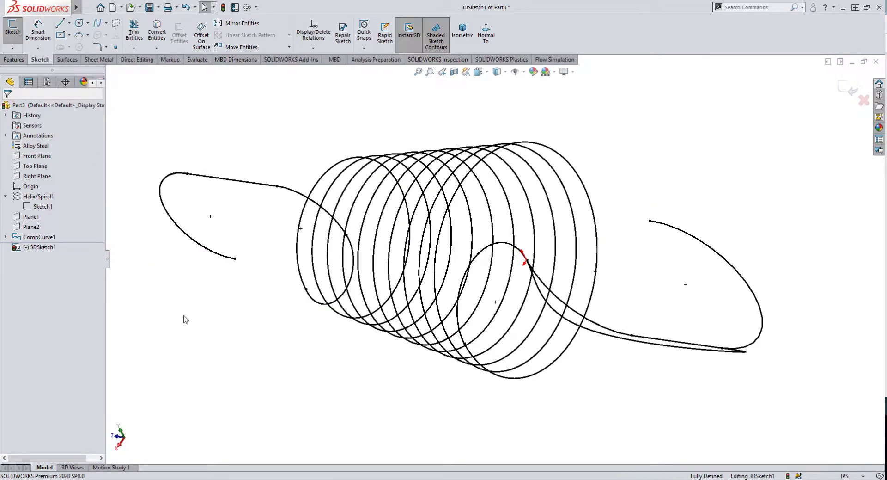
Step: Undo the spline fit and finish the 3D sketch with its converted entities
key("ctrl+z")
middle_click_drag(606, 270, 666, 224)
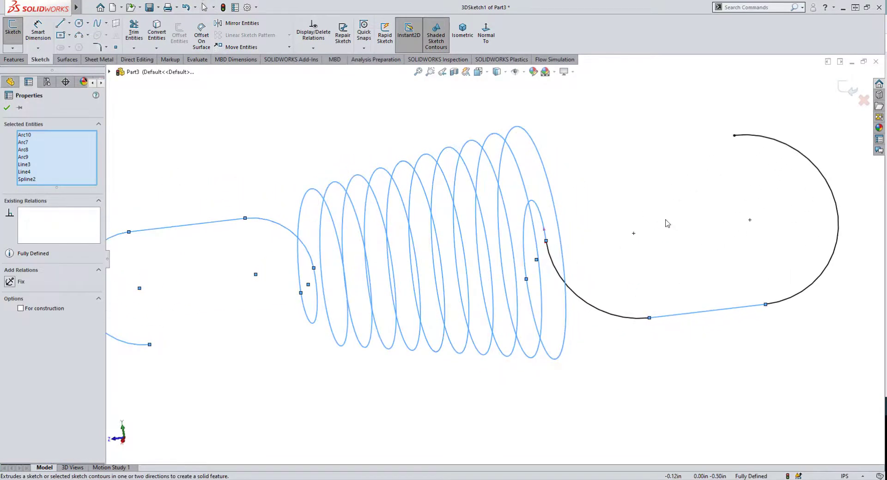
left_click(601, 313)
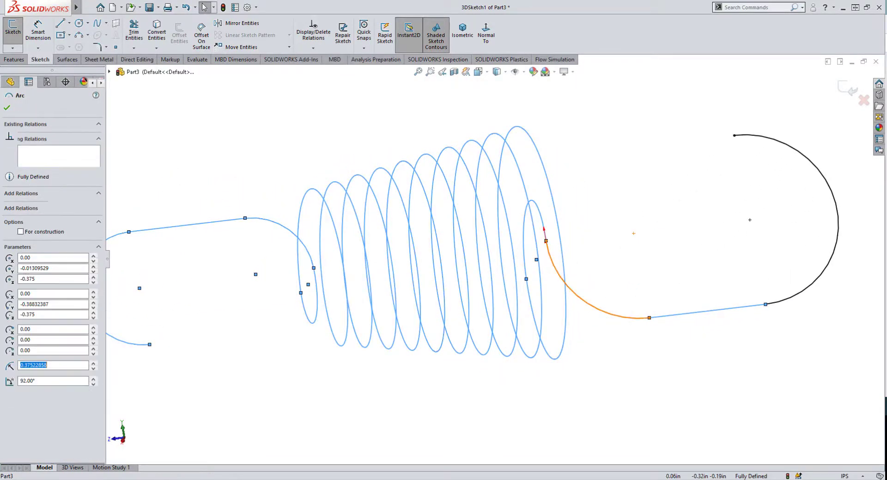
left_click(7, 108)
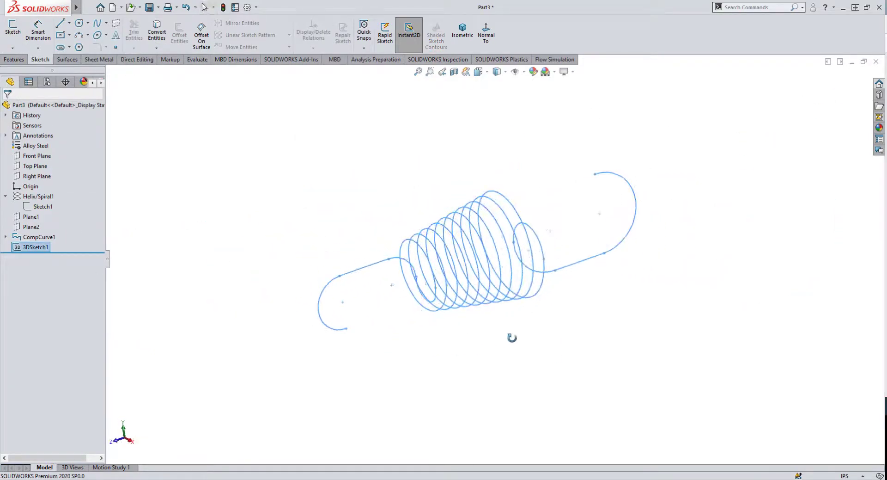
Step: Sweep a circular profile of 0.08 in diameter along the 3D sketch path to form the spring wire
left_click(5, 61)
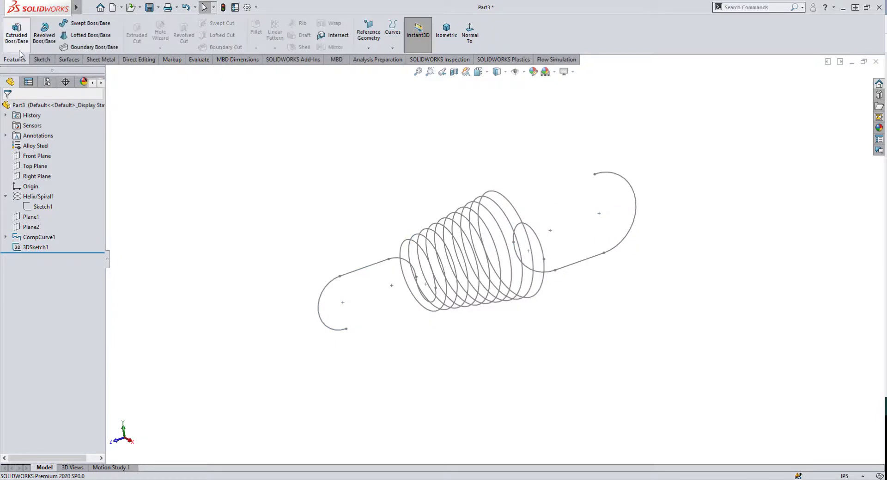
left_click(74, 24)
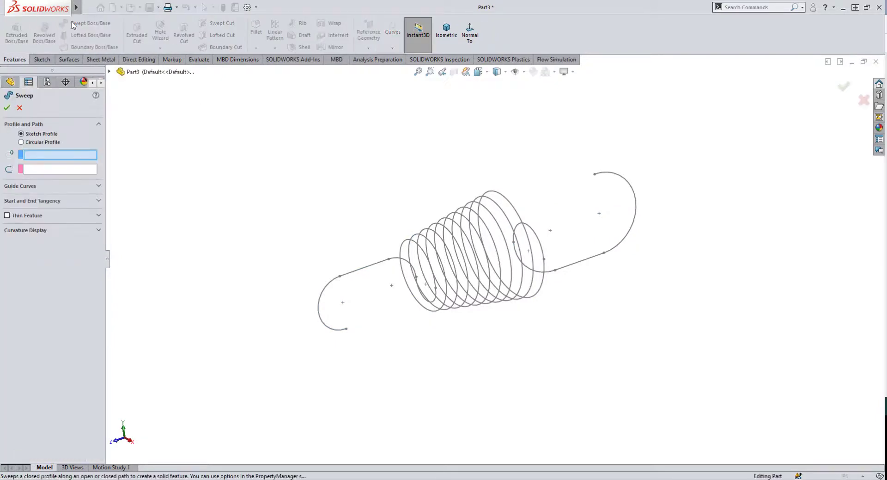
left_click(39, 143)
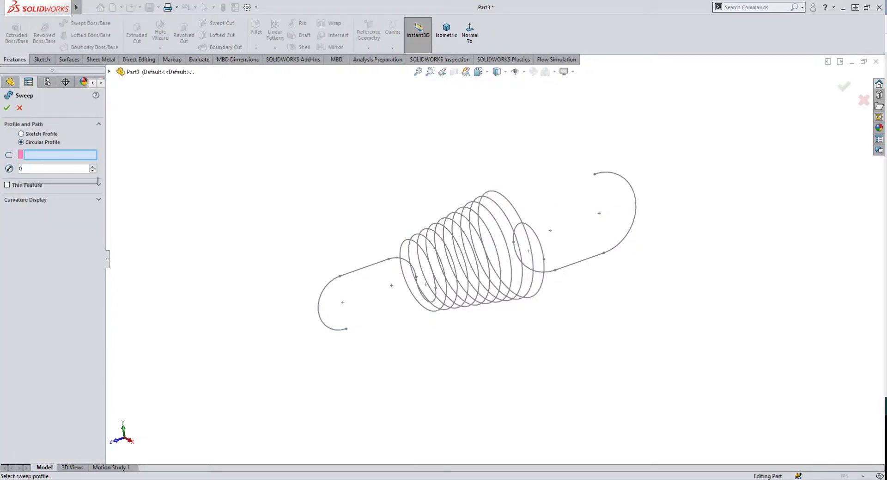
type(".08")
key("Return")
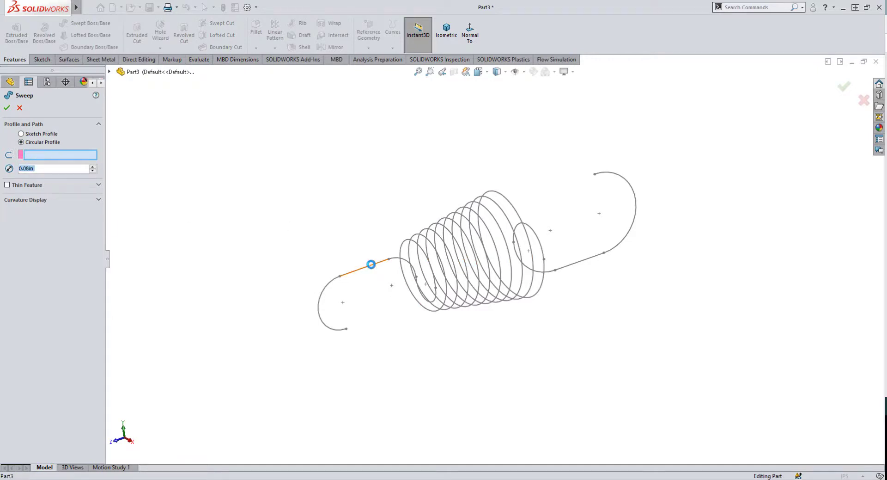
left_click(371, 264)
key("ctrl+7")
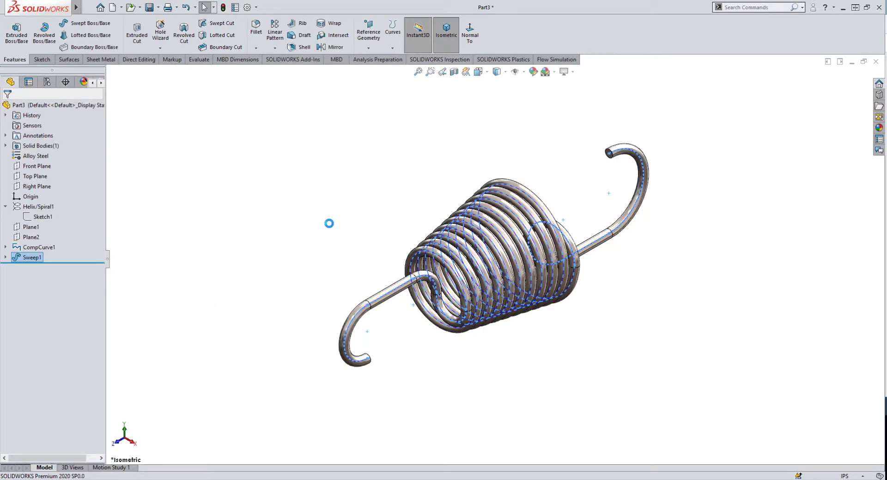
Step: Hide the composite curve and inspect the swept spring and its hooks from several angles, ending in isometric view
left_click(329, 223)
scroll(482, 278, "down", 3)
middle_click_drag(489, 289, 531, 235)
left_click(31, 236)
left_click(194, 207)
middle_click_drag(595, 263, 540, 251)
left_click(446, 32)
scroll(638, 304, "down", 1)
middle_click_drag(594, 303, 481, 312)
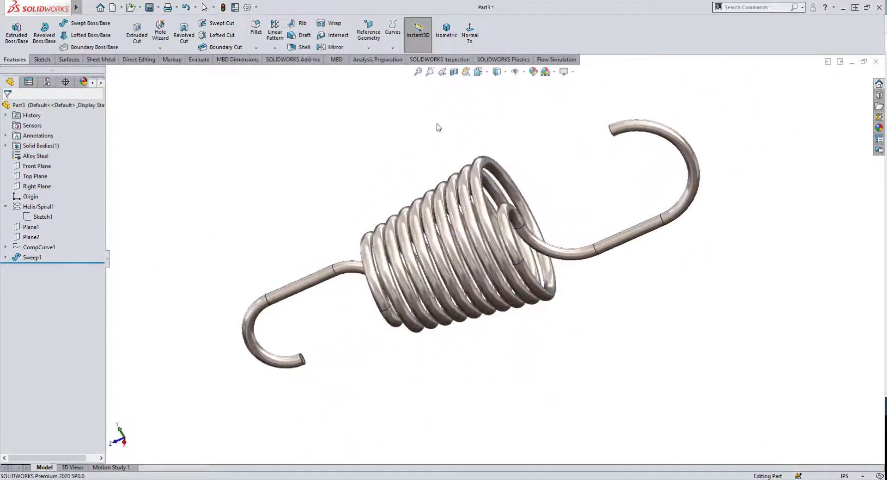
left_click(446, 50)
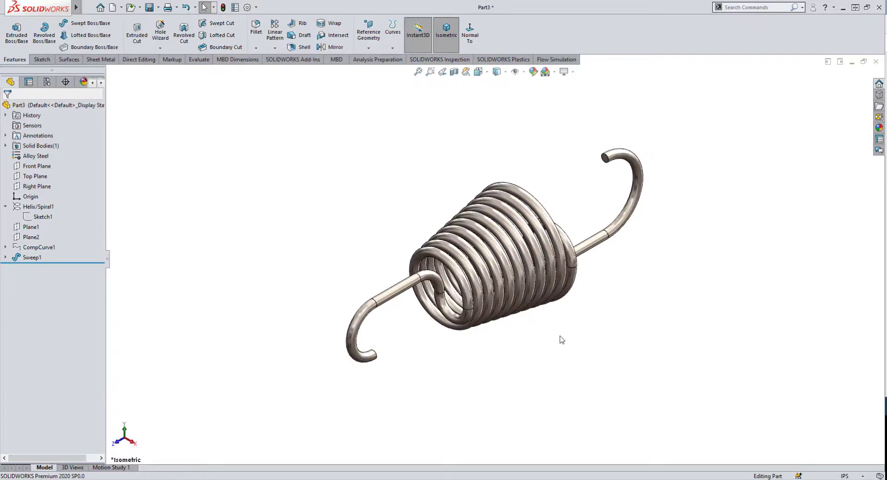